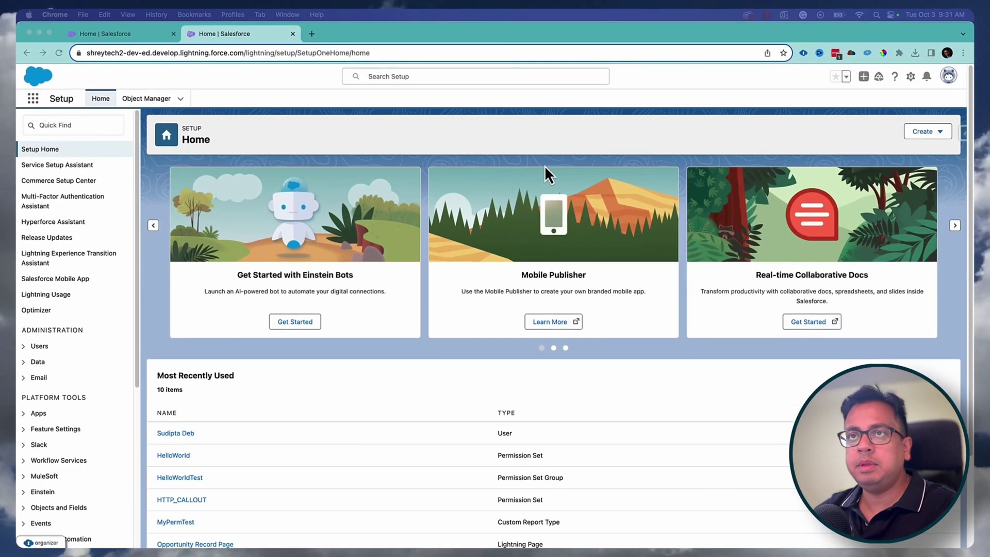
Step: Find the Permission Sets page in Setup and open the summary view of the Buyer Manager permission set
left_click(112, 125)
type("permiss")
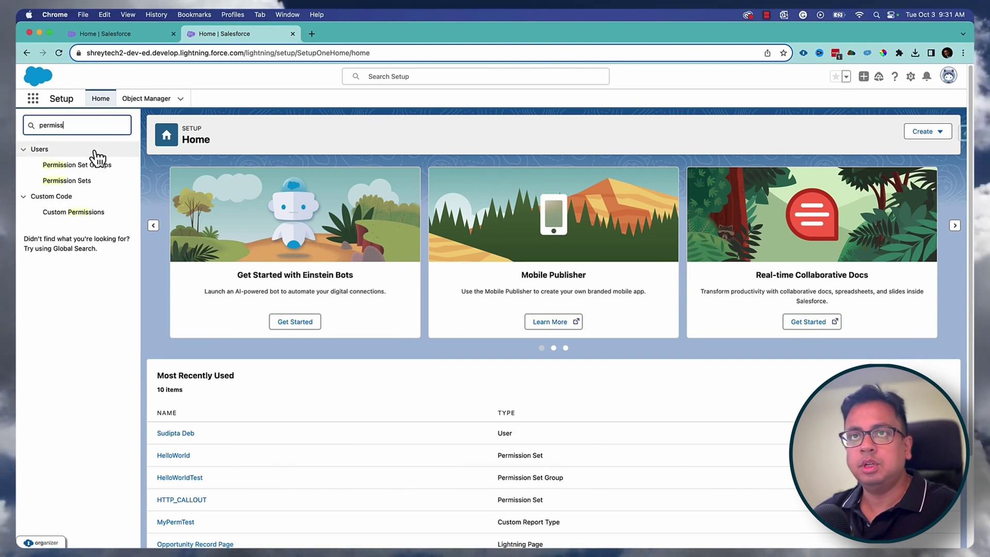
left_click(75, 182)
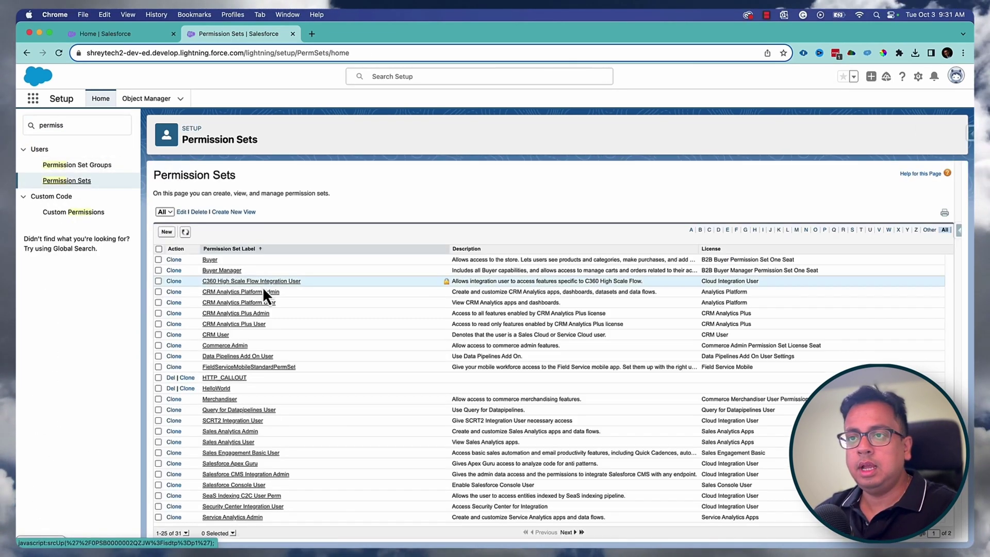
left_click(230, 281)
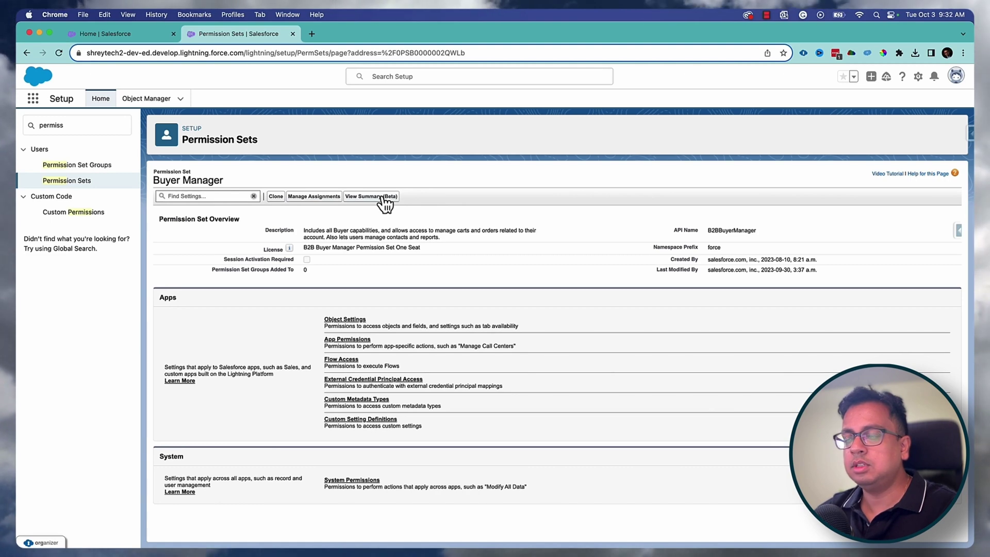
left_click(382, 198)
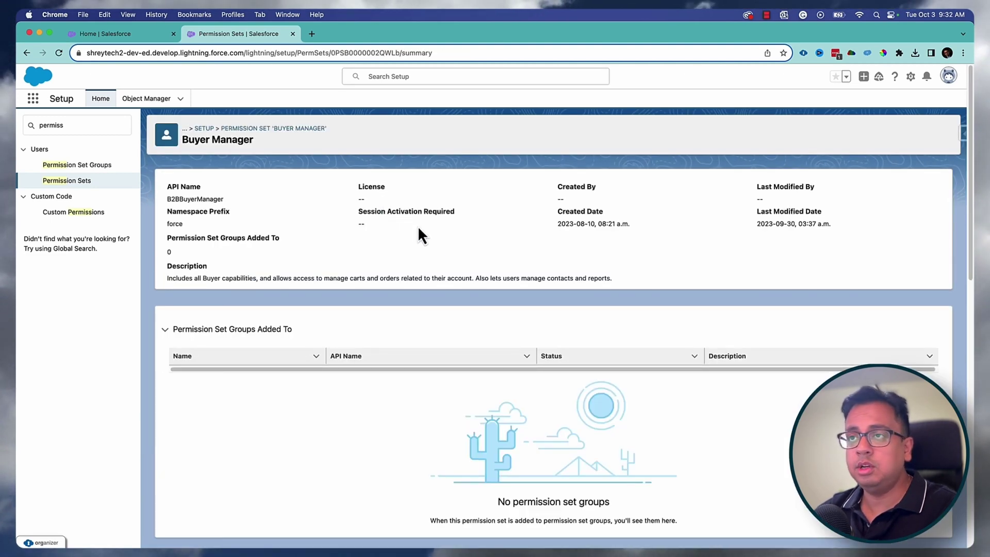
Step: Examine the Buyer Manager summary, including its permission set groups, user permissions, object permissions and field permissions
scroll(471, 246, "down", 3)
scroll(470, 245, "down", 1)
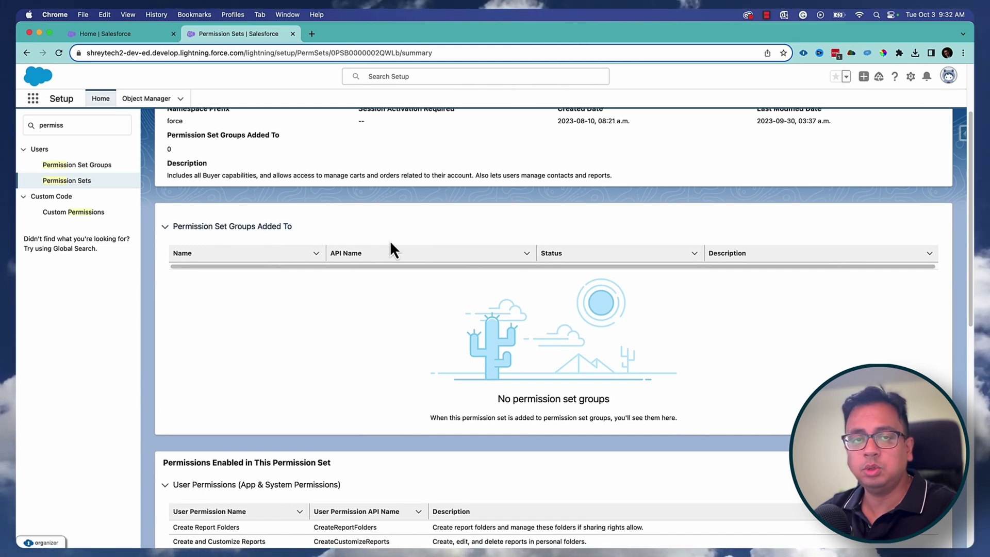
scroll(413, 263, "down", 9)
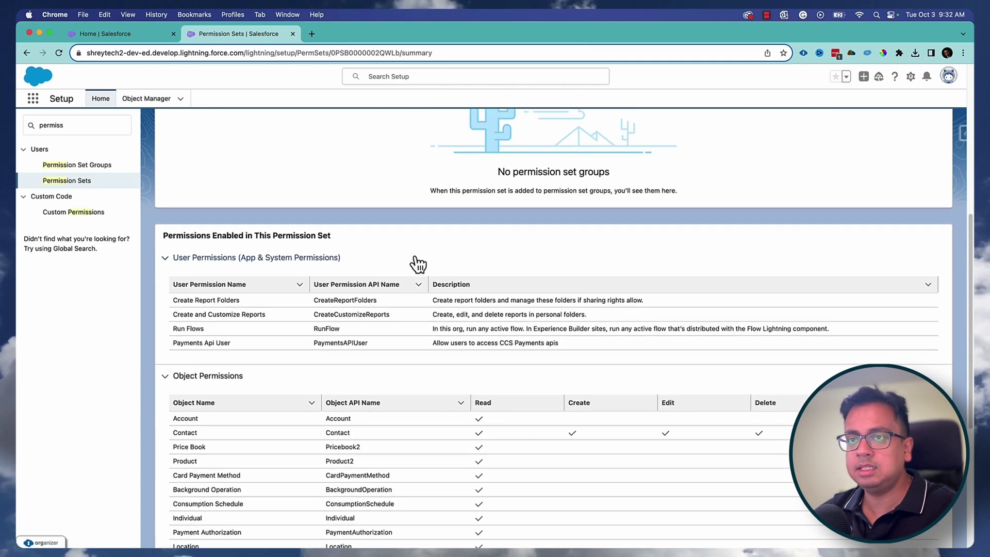
scroll(370, 254, "down", 1)
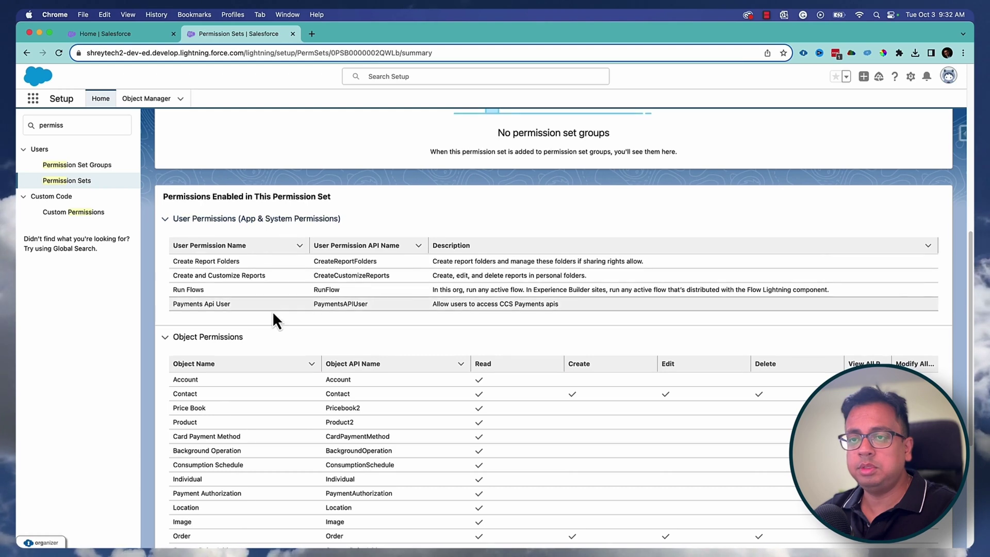
scroll(273, 311, "down", 8)
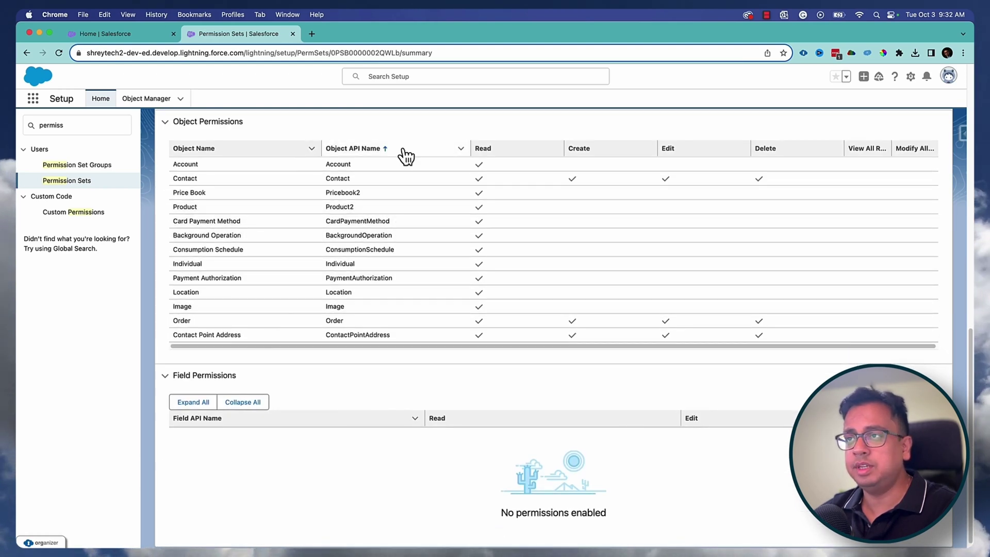
scroll(353, 203, "up", 2)
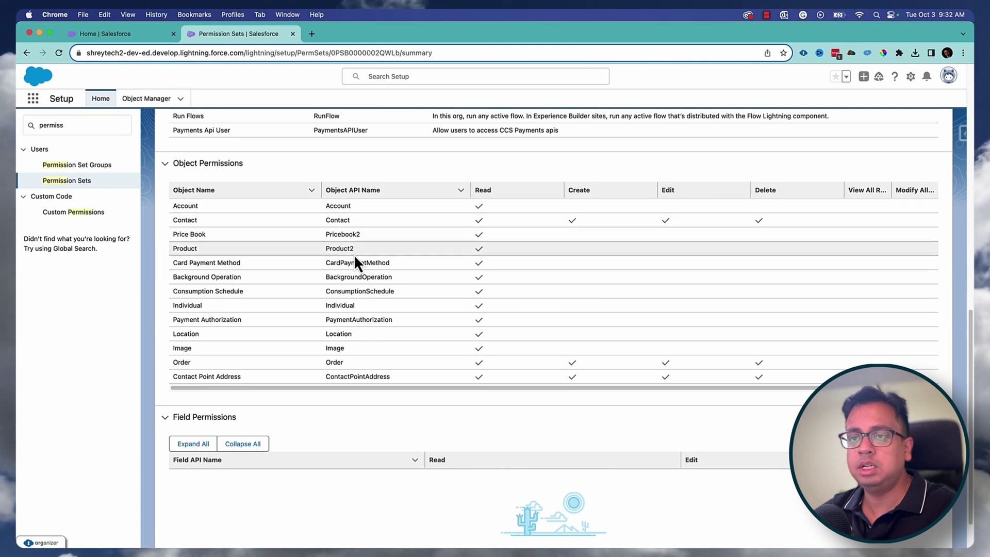
scroll(355, 248, "down", 1)
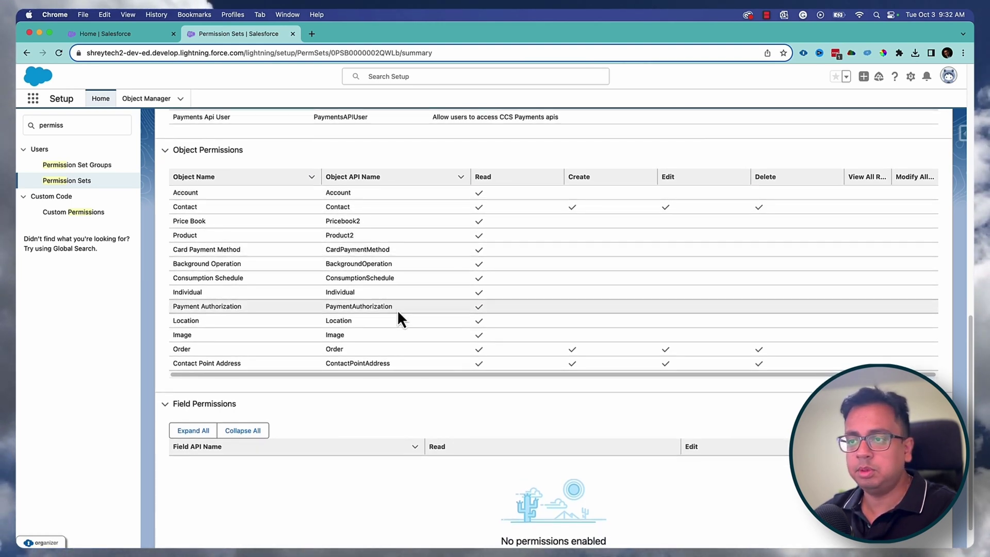
scroll(398, 314, "down", 3)
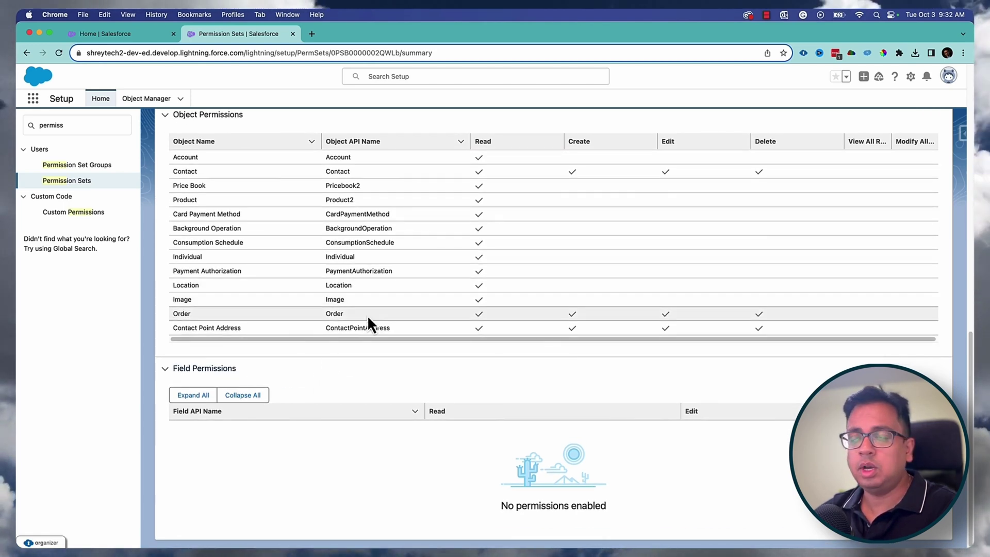
scroll(367, 315, "up", 15)
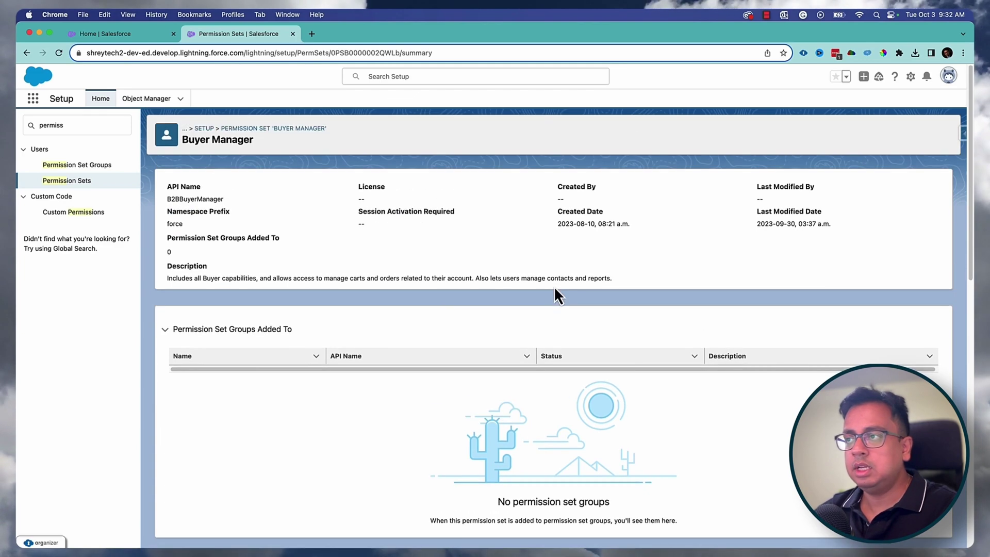
scroll(438, 301, "down", 3)
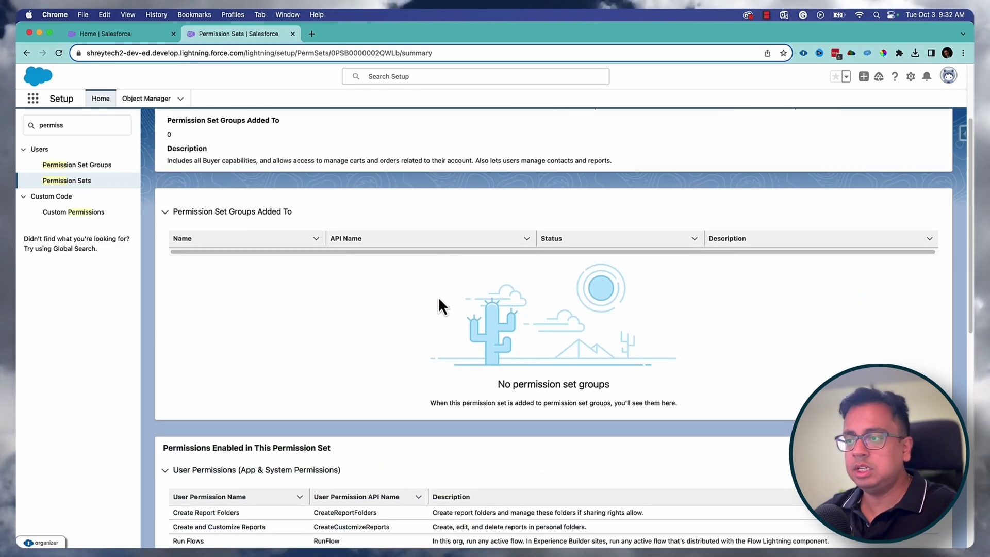
scroll(438, 297, "down", 3)
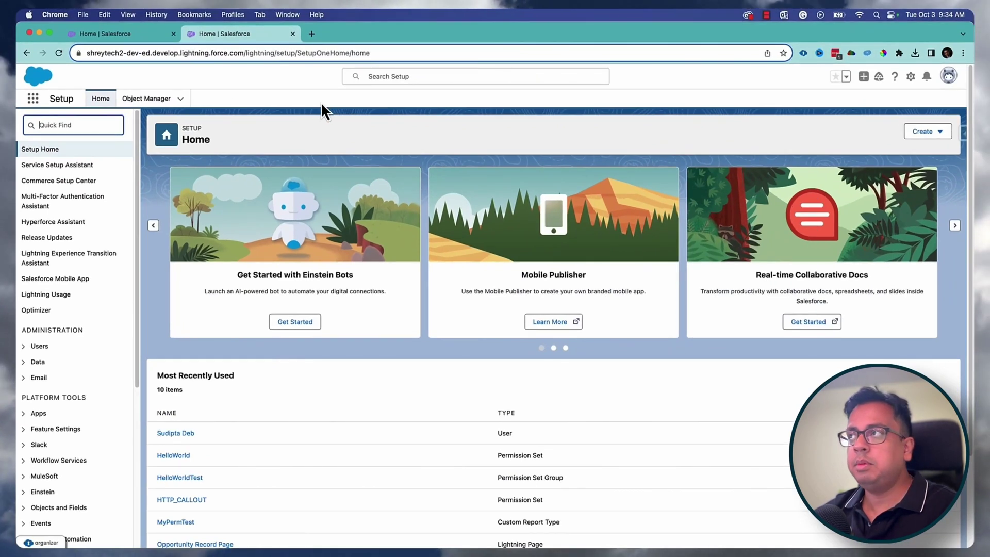
Step: Find Report Types in Setup and start a new custom report type
left_click(94, 126)
type("report ty")
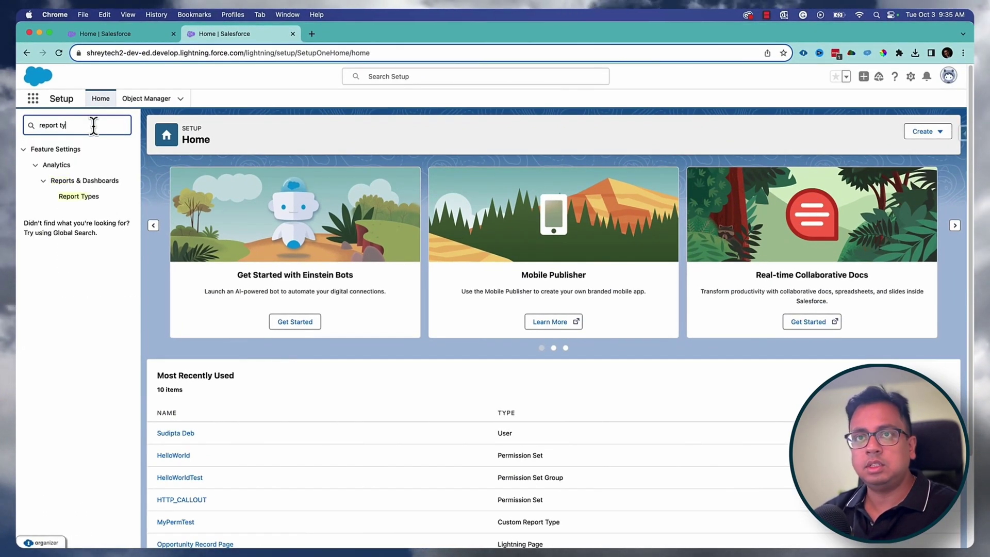
left_click(89, 197)
left_click(444, 242)
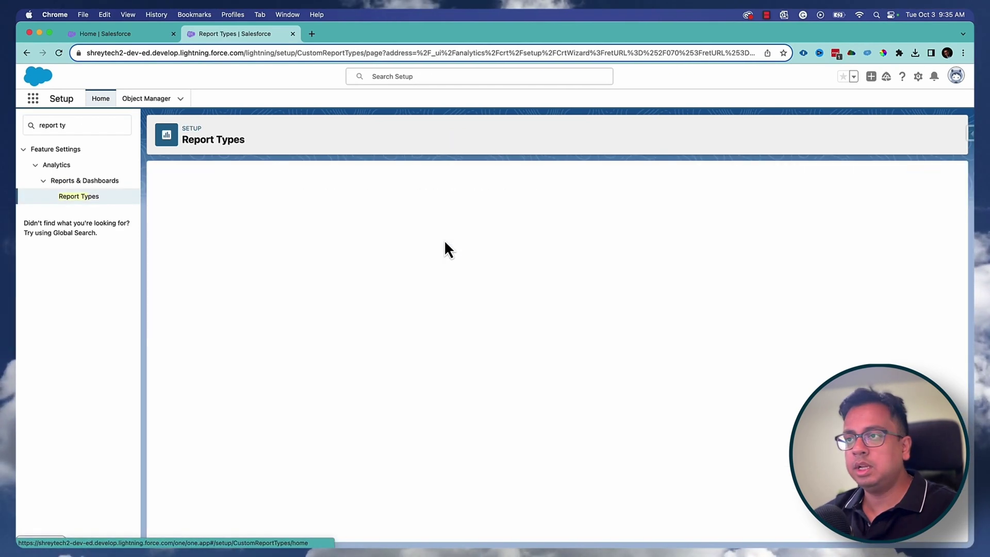
Step: Set the primary object of the custom report type to Permission Set Assignments
left_click(357, 284)
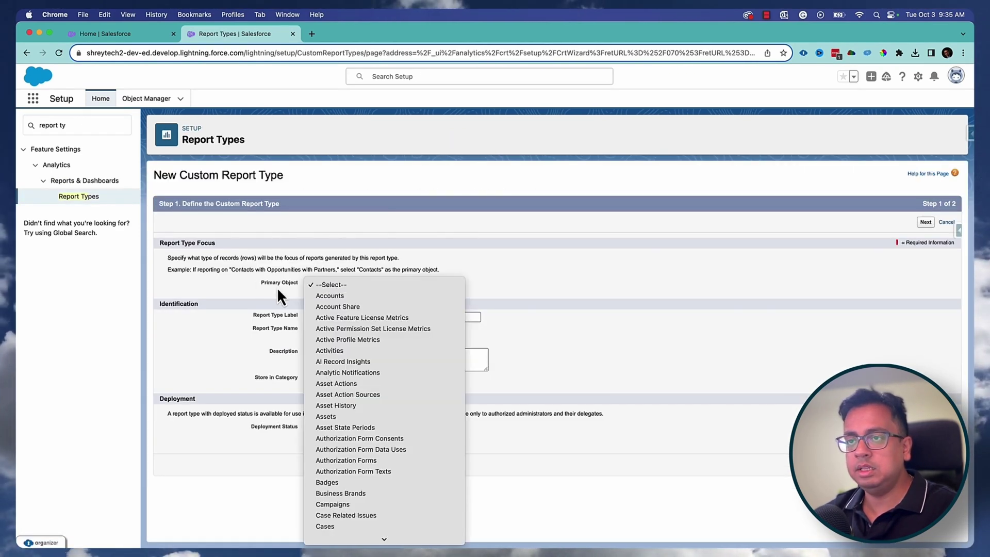
scroll(395, 333, "down", 15)
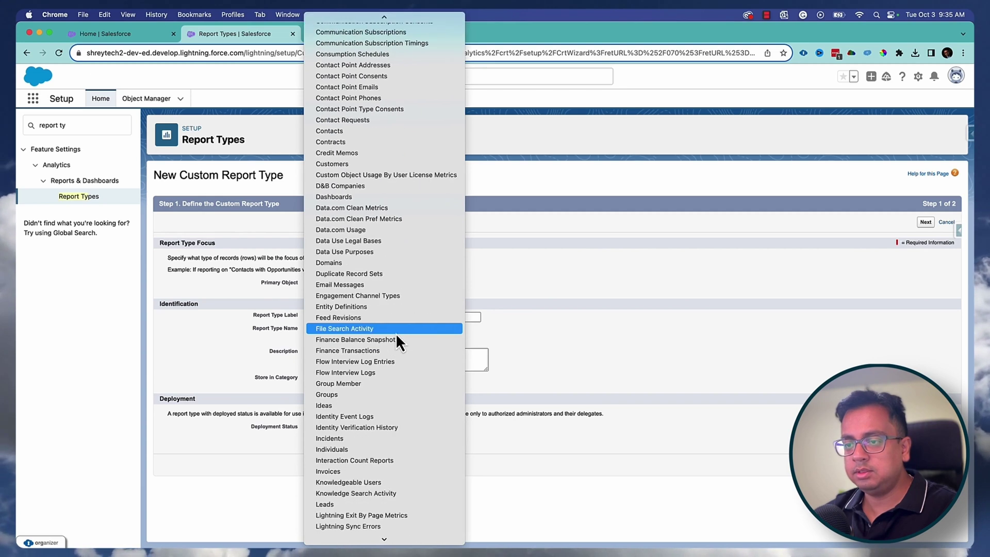
scroll(394, 332, "down", 4)
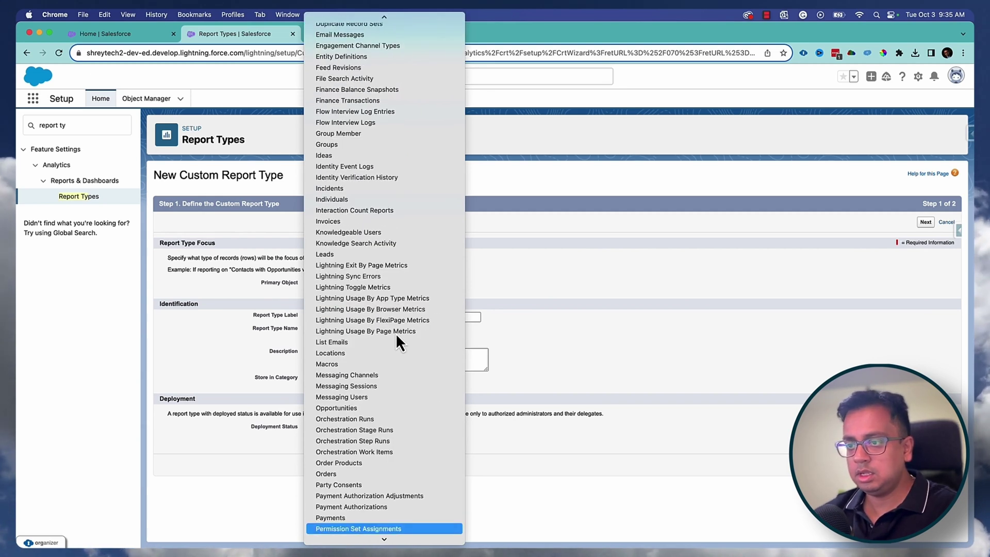
left_click(391, 528)
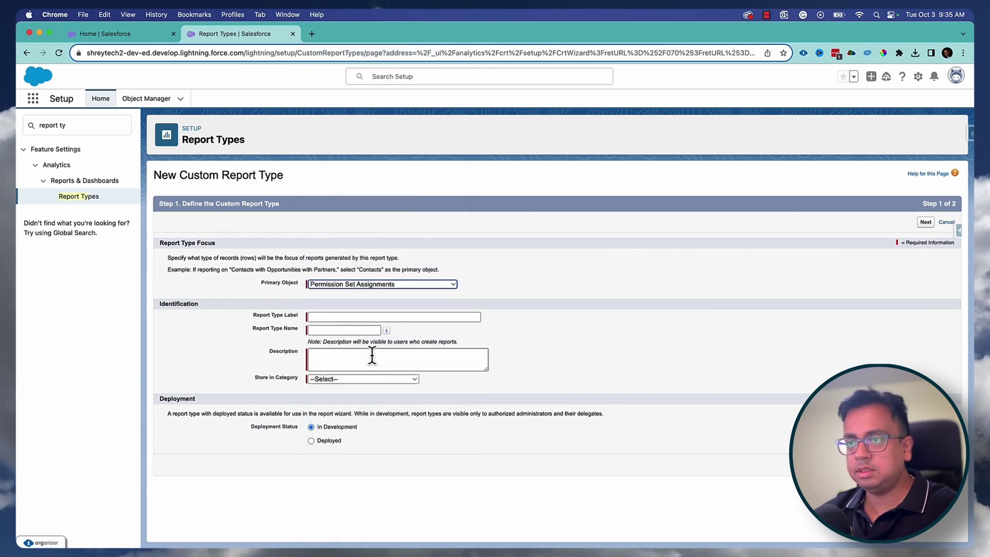
Step: Label the report type Permission Set User Assignment and let its name fill in from the label
left_click(355, 315)
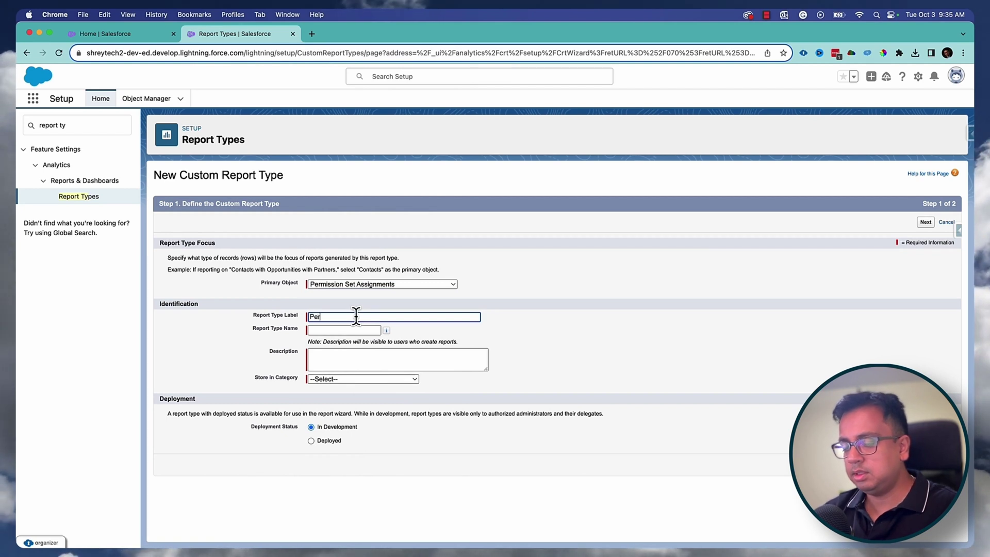
type("Permission Se")
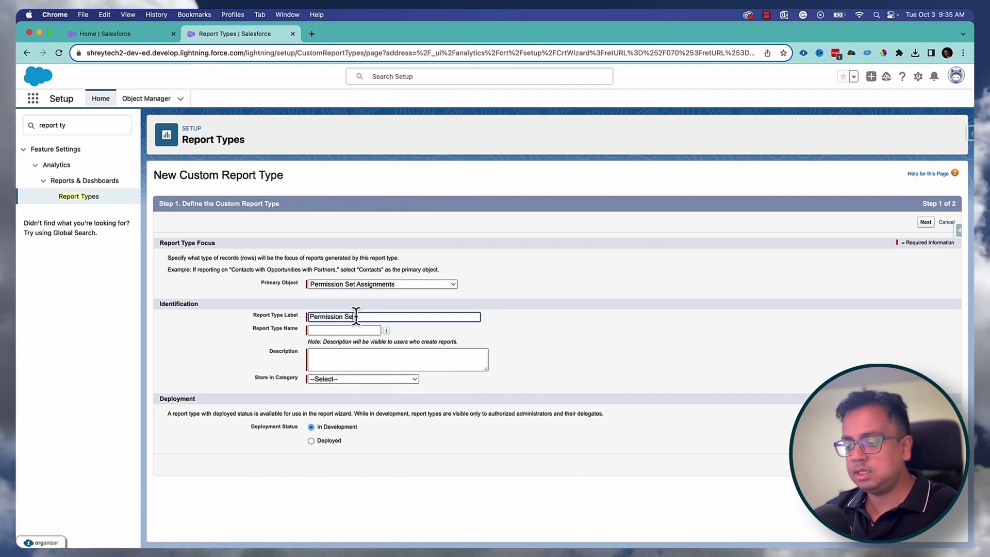
type("t User Assignment")
key("Tab")
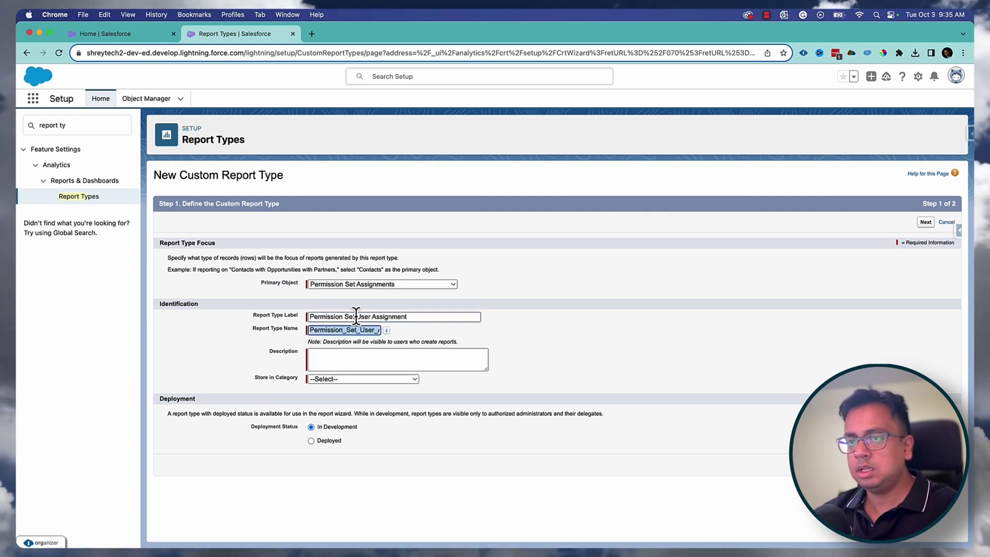
Step: Store the report type in the Other Reports category and set its deployment status to Deployed
left_click(357, 381)
scroll(360, 402, "down", 2)
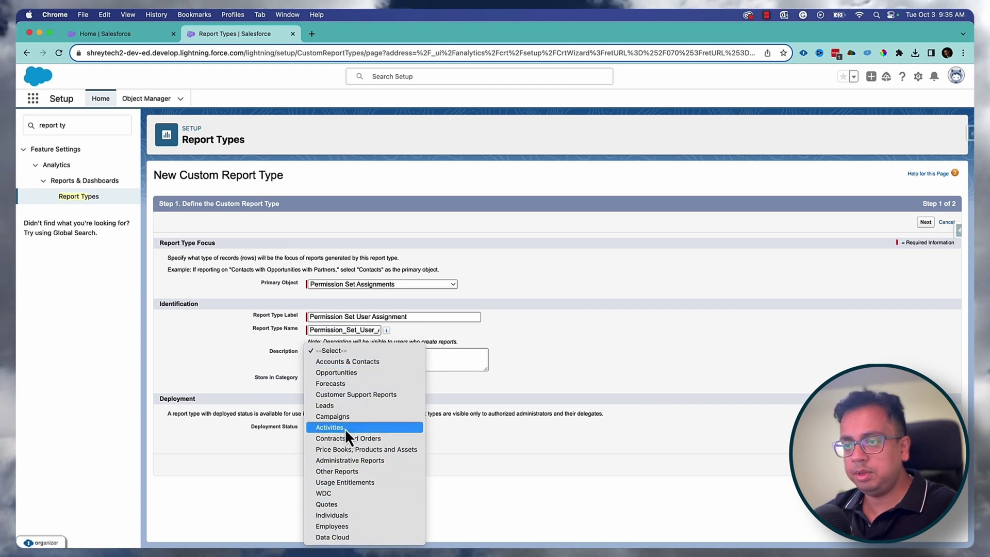
left_click(350, 471)
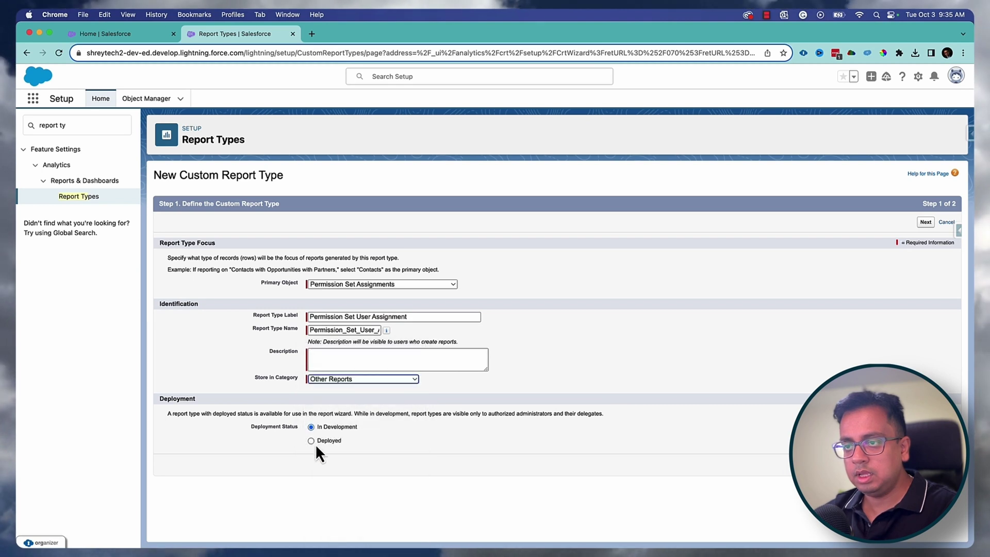
left_click(311, 440)
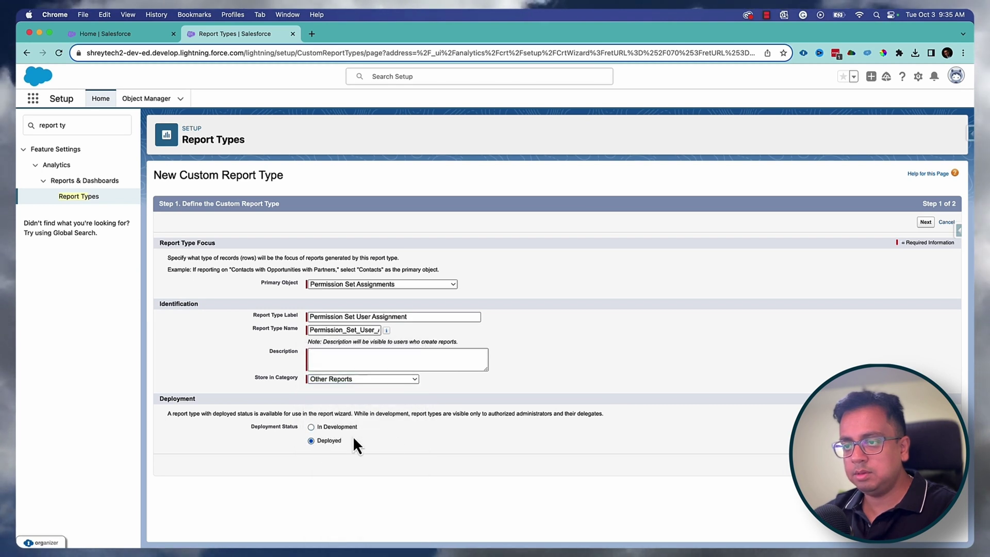
Step: Enter the description Permission Set User Assignment, continue to the report records set and save the custom report type
left_click(925, 221)
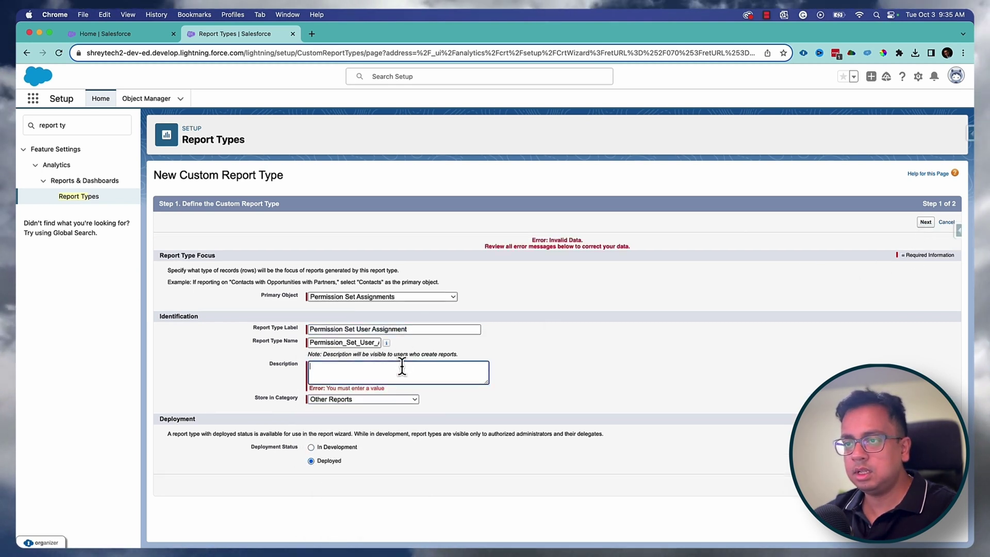
left_click(361, 371)
type("Permission Set User Assignment")
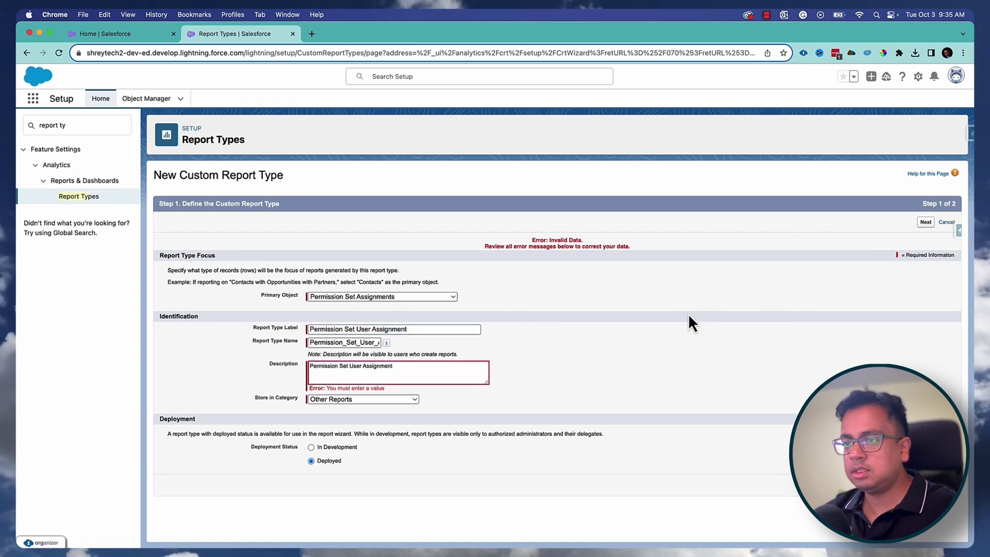
left_click(926, 222)
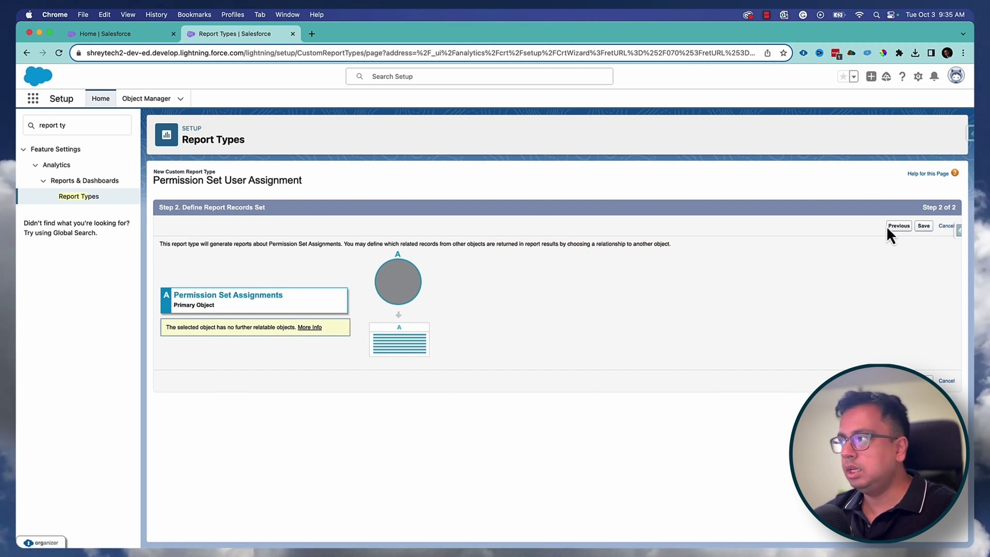
left_click(923, 226)
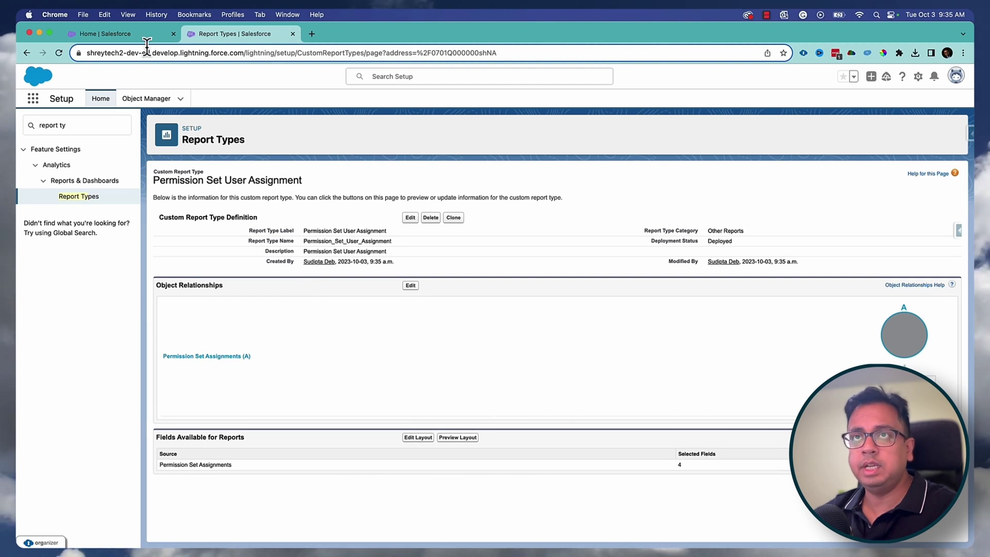
Step: Switch to the Data Manager app in the other browser tab, open Reports and start a new report
left_click(146, 35)
left_click(34, 98)
type("report")
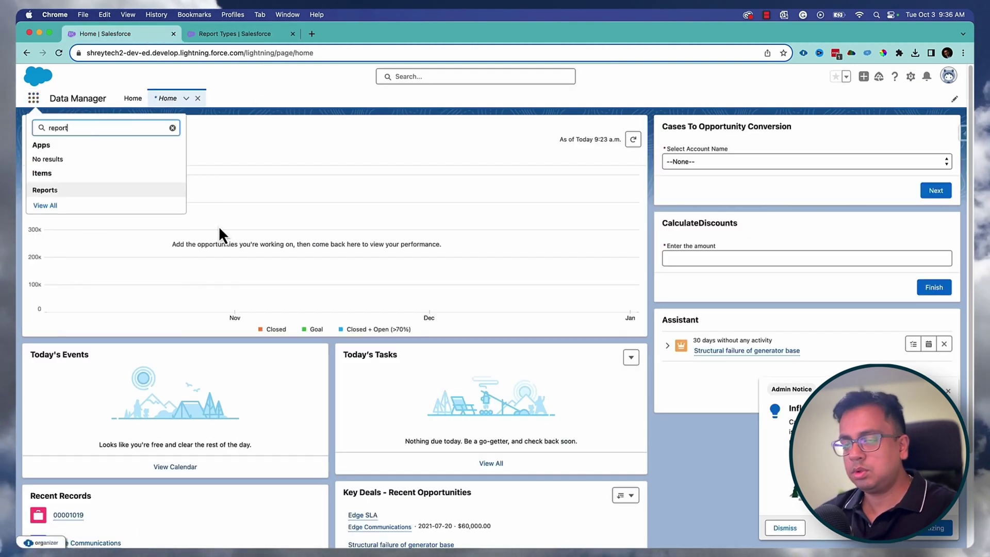
left_click(50, 191)
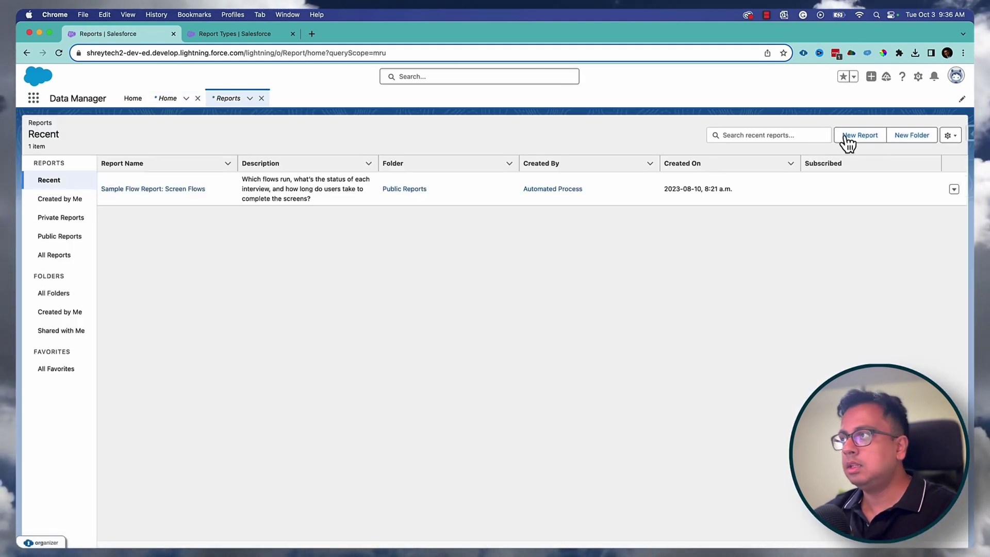
left_click(848, 136)
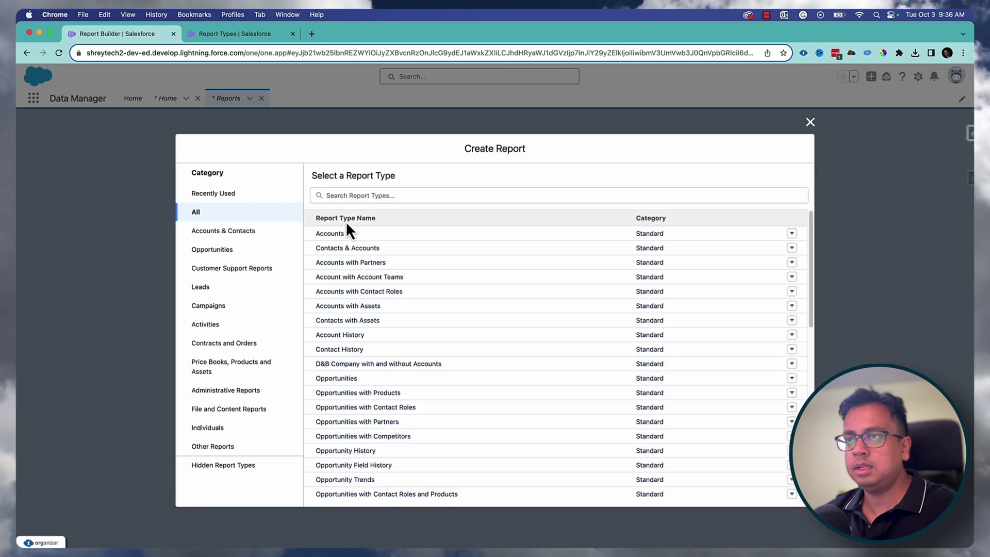
Step: Search the report types for permi and select Permission Set User Assignment for the new report
left_click(345, 195)
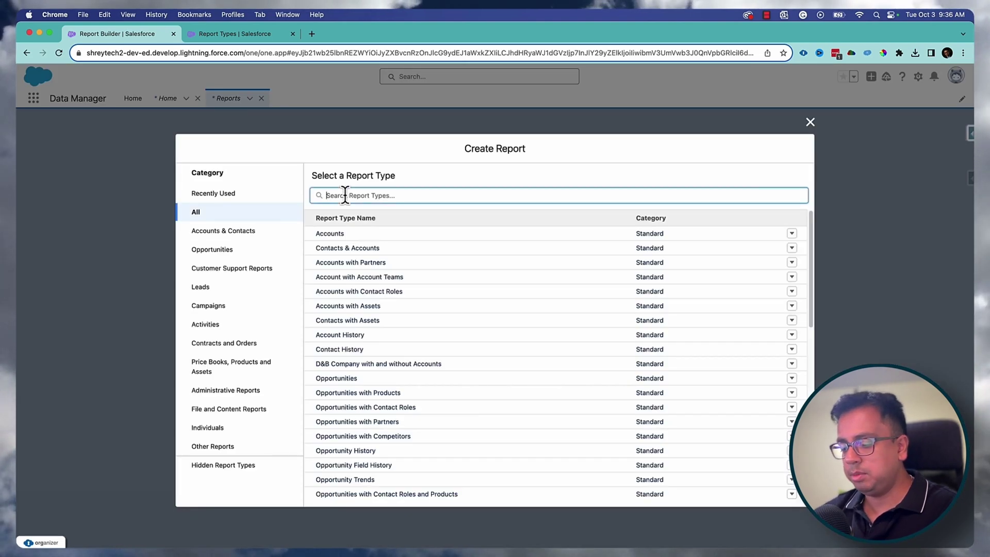
type("permi")
left_click(363, 234)
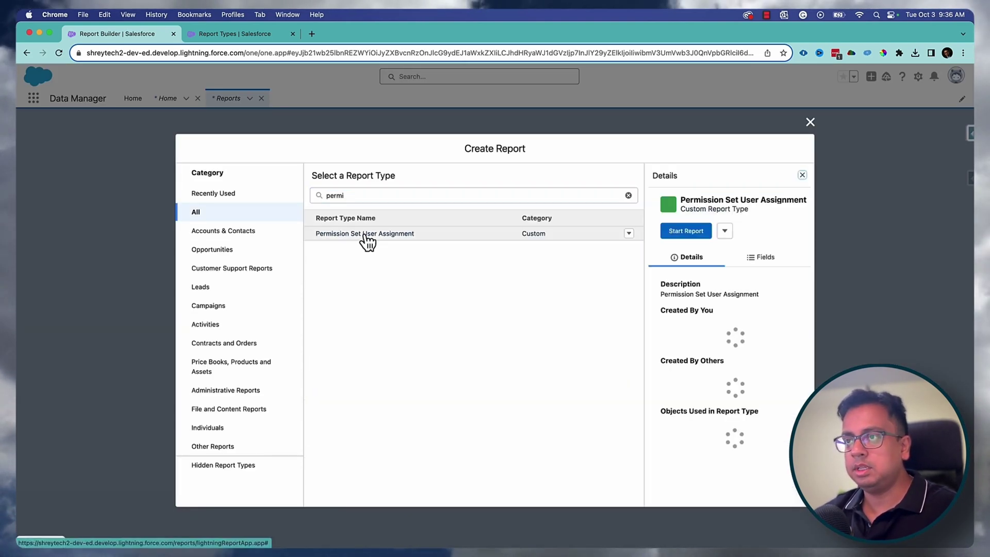
Step: Start the report, add the columns Permission Set: Permission Set Name, User: Full Name and Permission Set Group: API Name, and refresh the preview
left_click(685, 231)
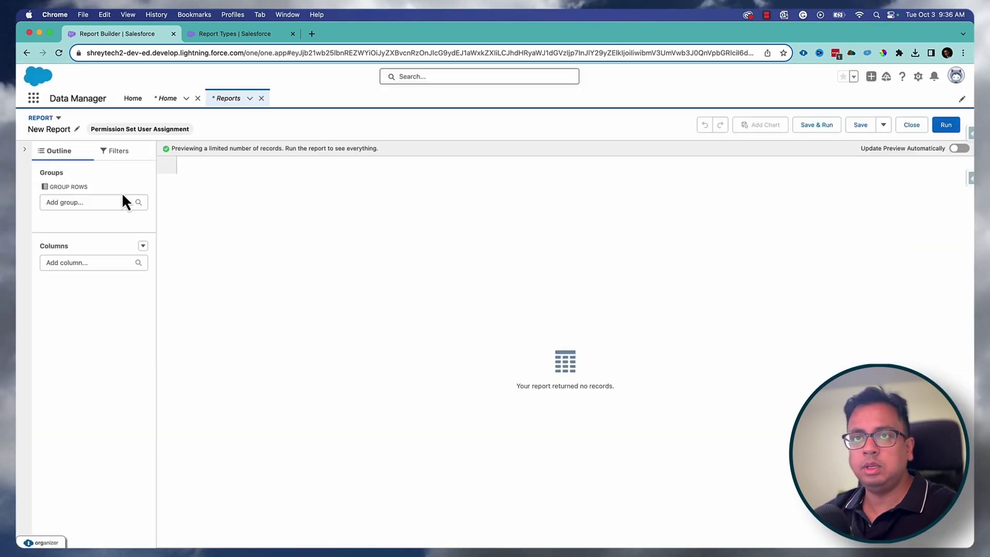
left_click(94, 262)
left_click(97, 299)
left_click(95, 262)
left_click(89, 324)
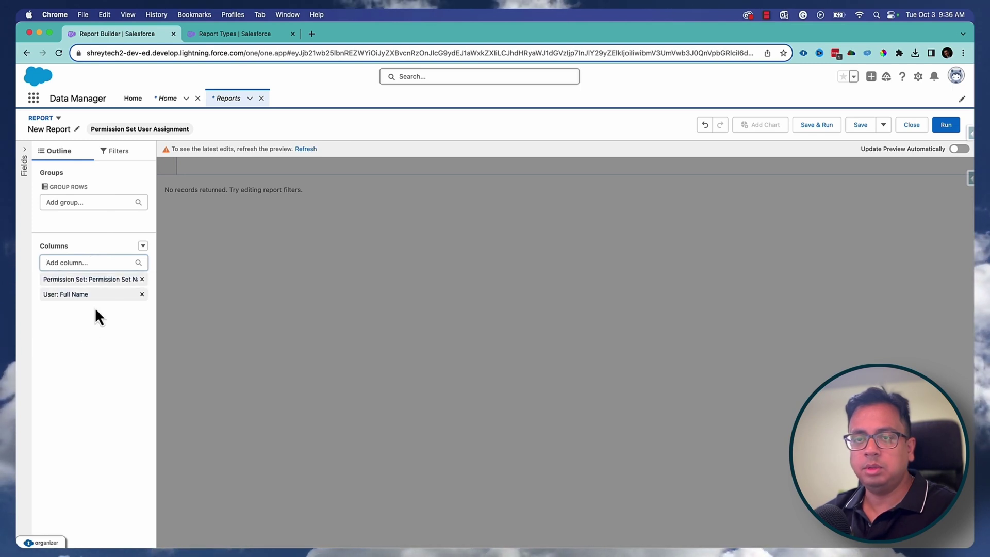
left_click(115, 262)
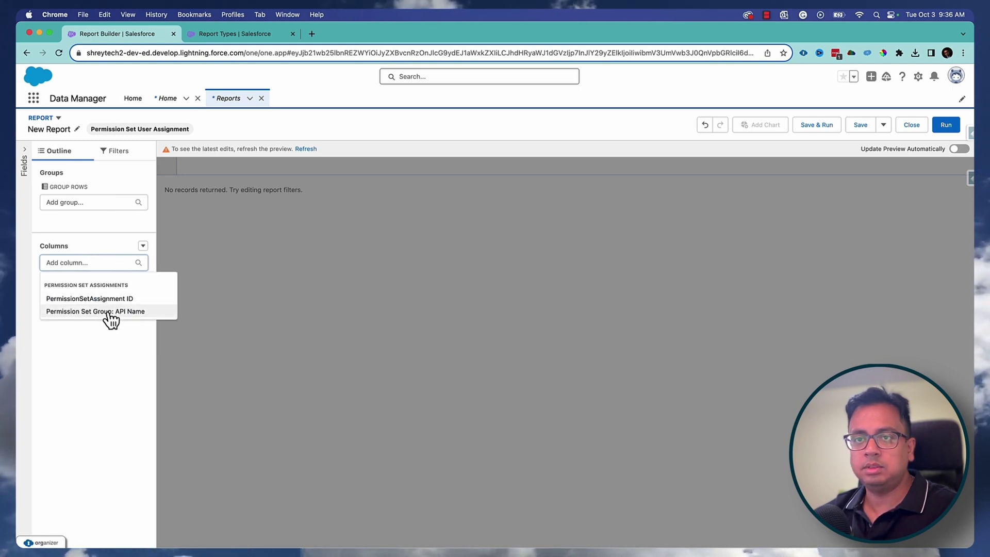
left_click(107, 312)
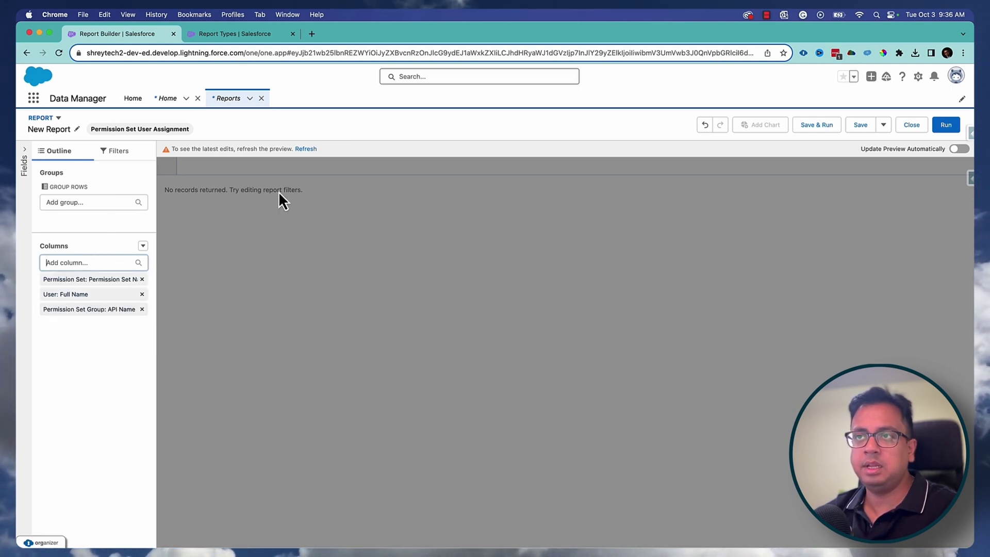
left_click(305, 149)
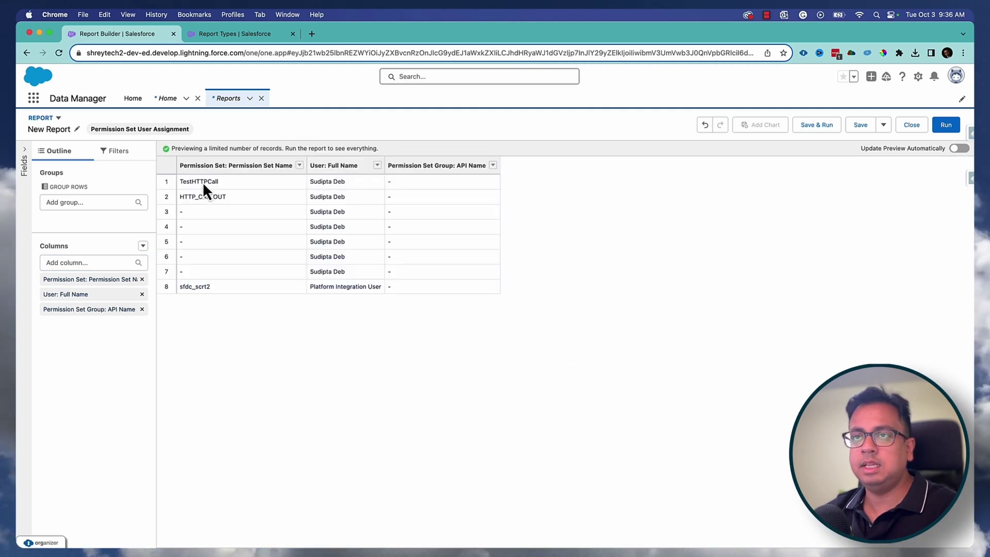
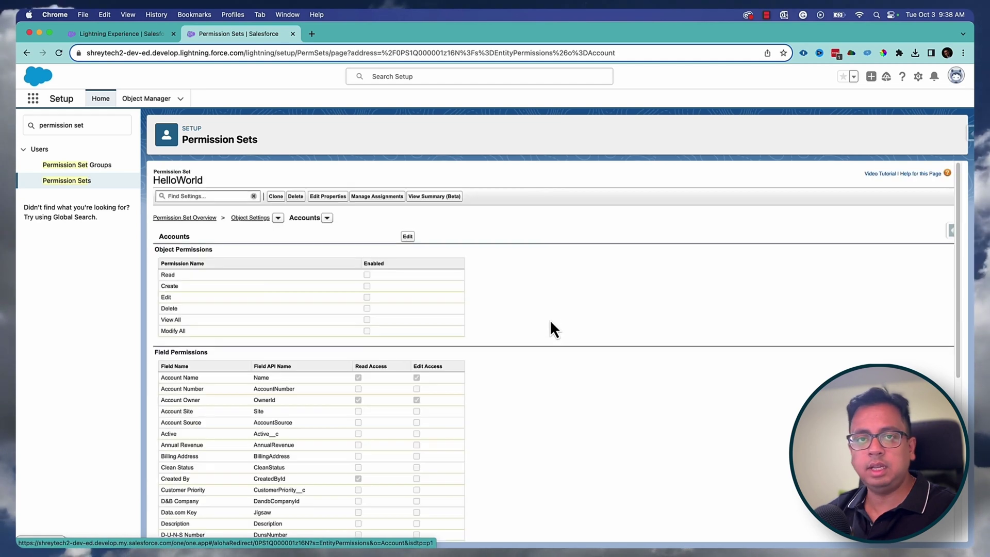
Step: Try enabling Read Access and Edit Access for all Account fields in the HelloWorld permission set, and cancel the edit
scroll(355, 431, "down", 4)
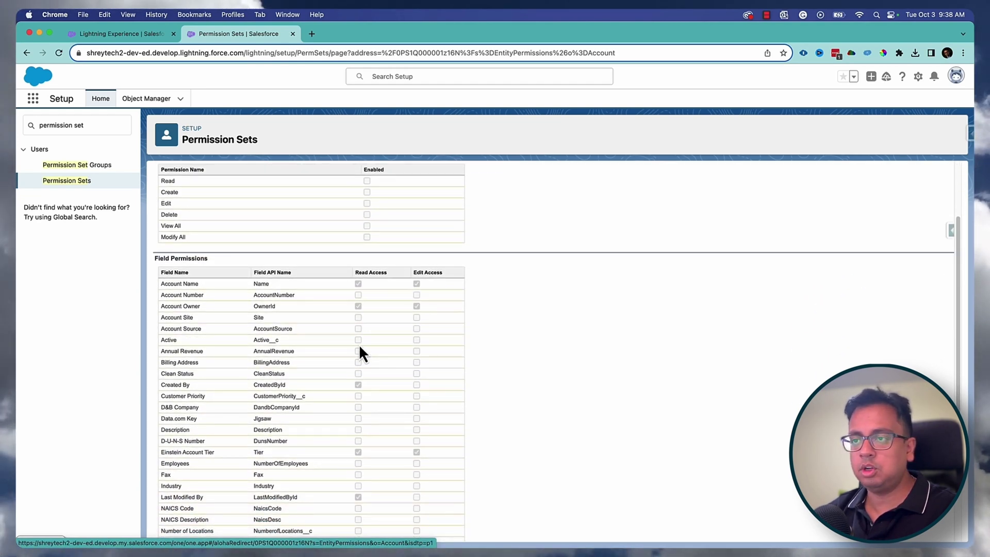
scroll(381, 281, "up", 4)
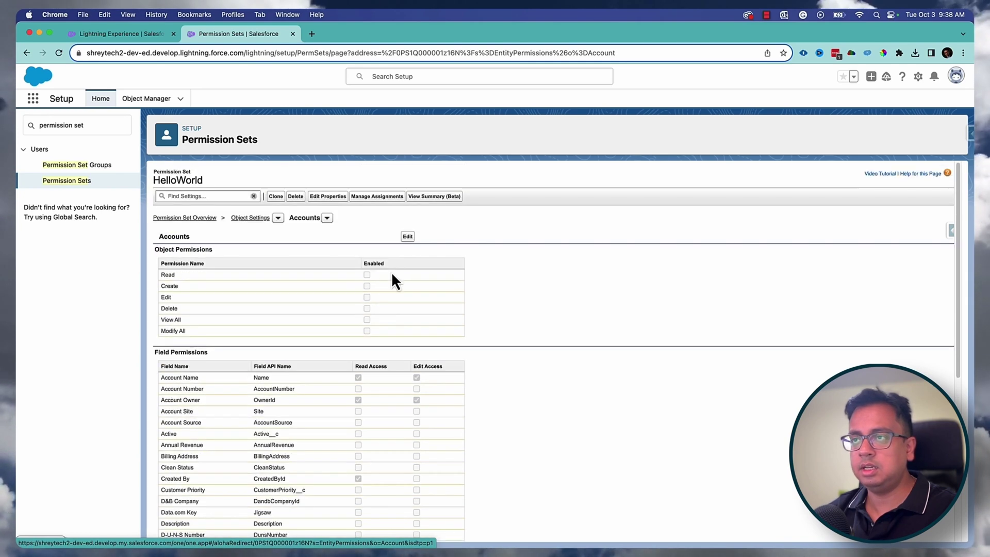
left_click(407, 238)
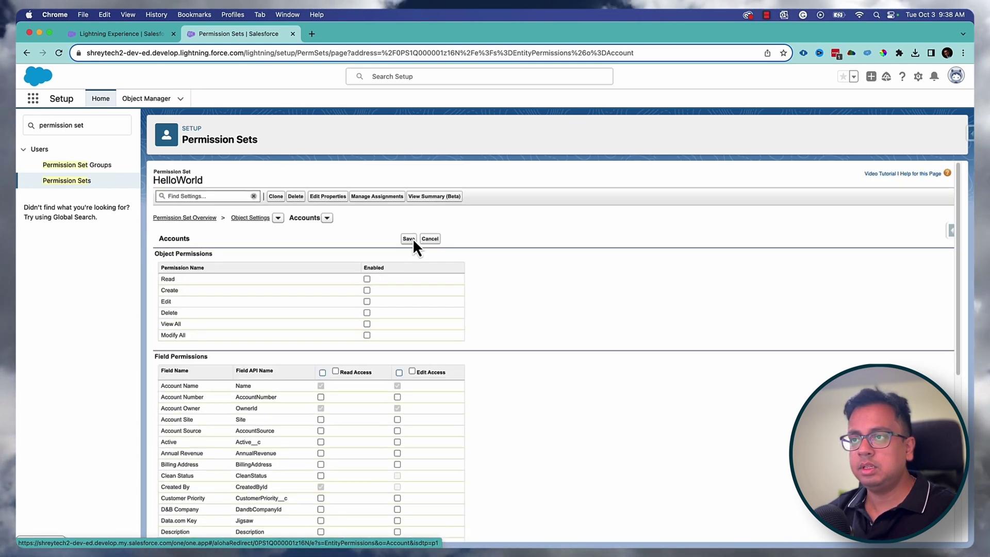
scroll(563, 321, "down", 3)
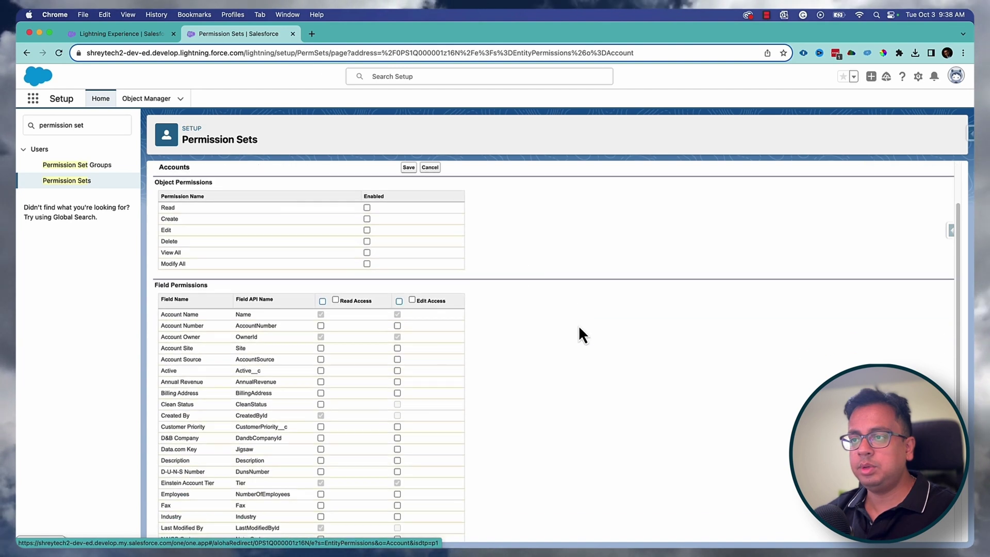
left_click(336, 300)
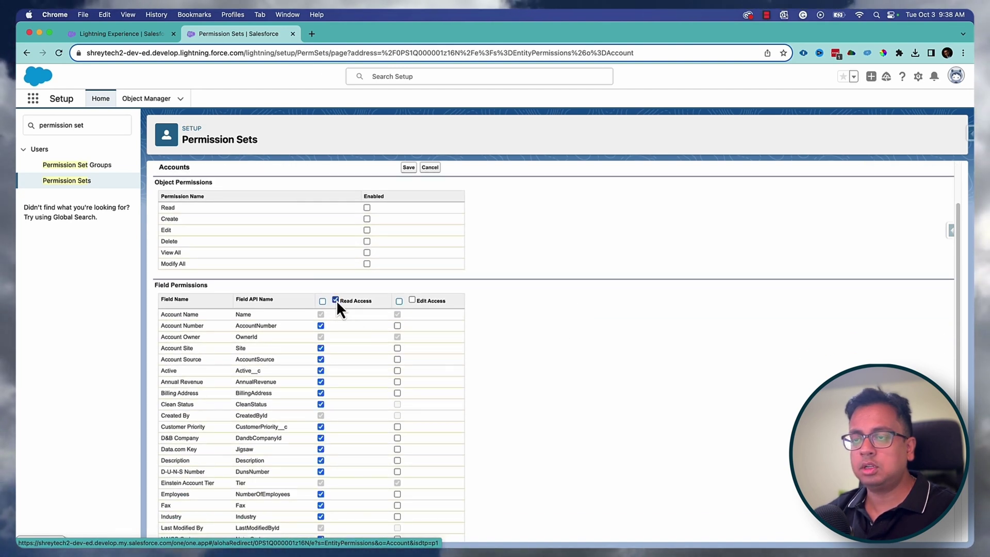
left_click(336, 300)
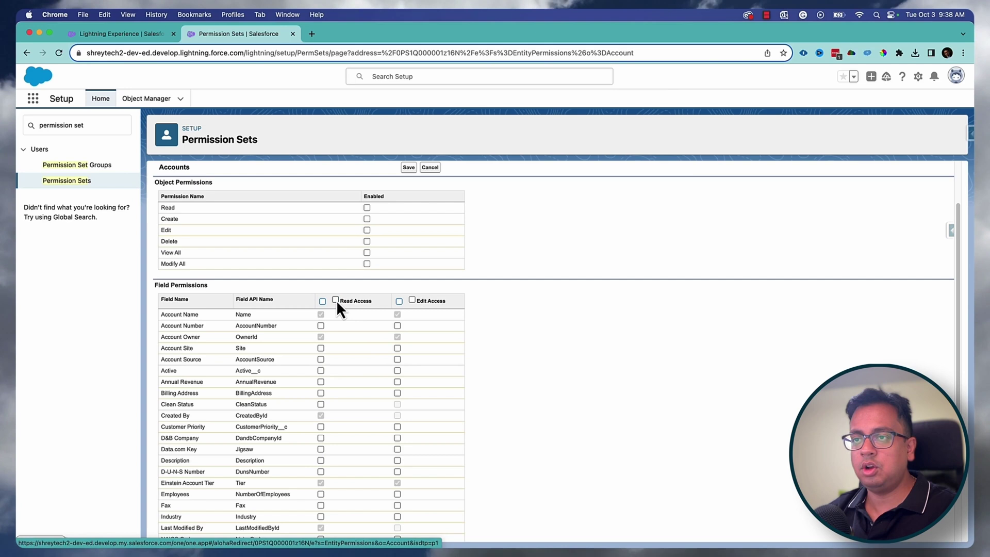
left_click(412, 300)
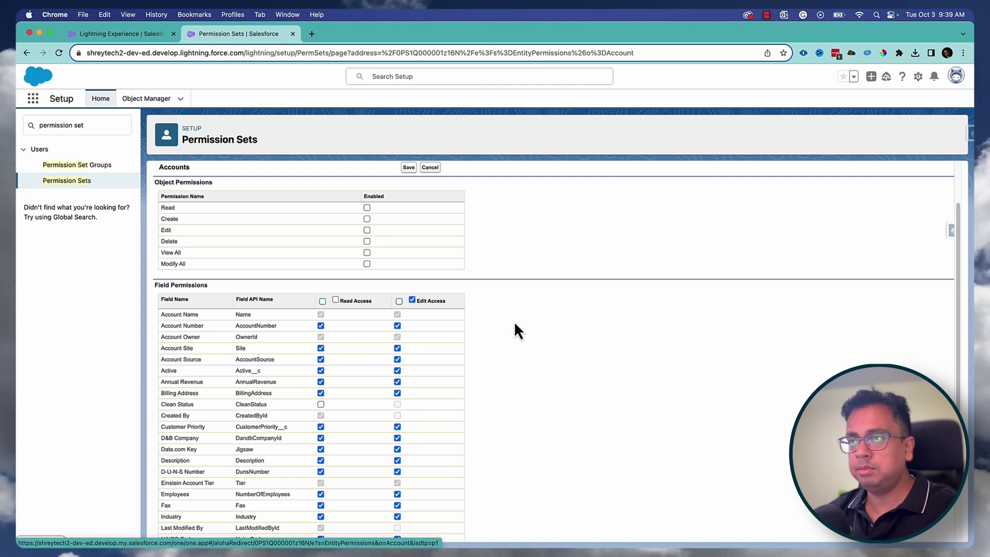
scroll(514, 325, "up", 3)
left_click(430, 238)
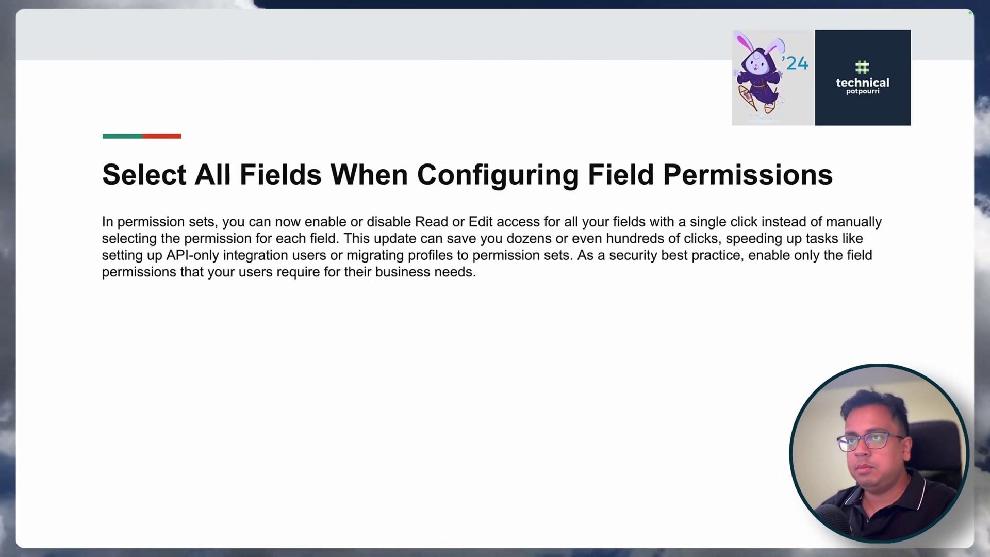
key("Right")
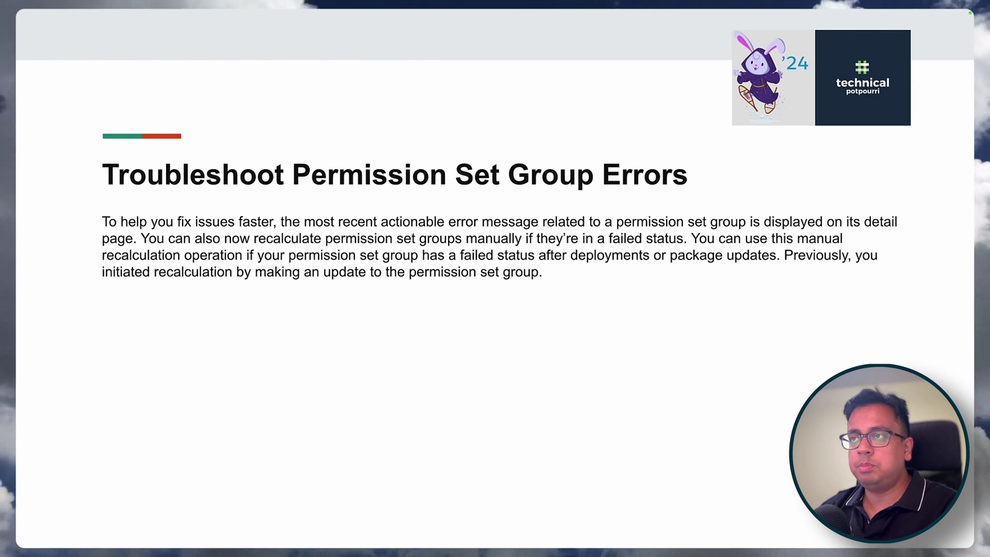
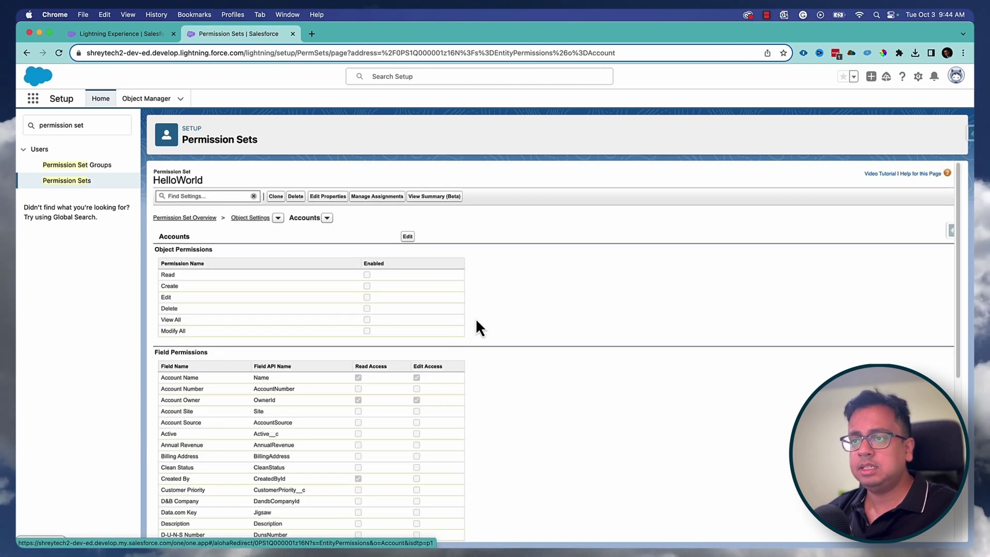
Step: Examine the Account field permissions of the HelloWorld permission set, highlighting the Customer Priority field name and its API name
scroll(475, 326, "down", 4)
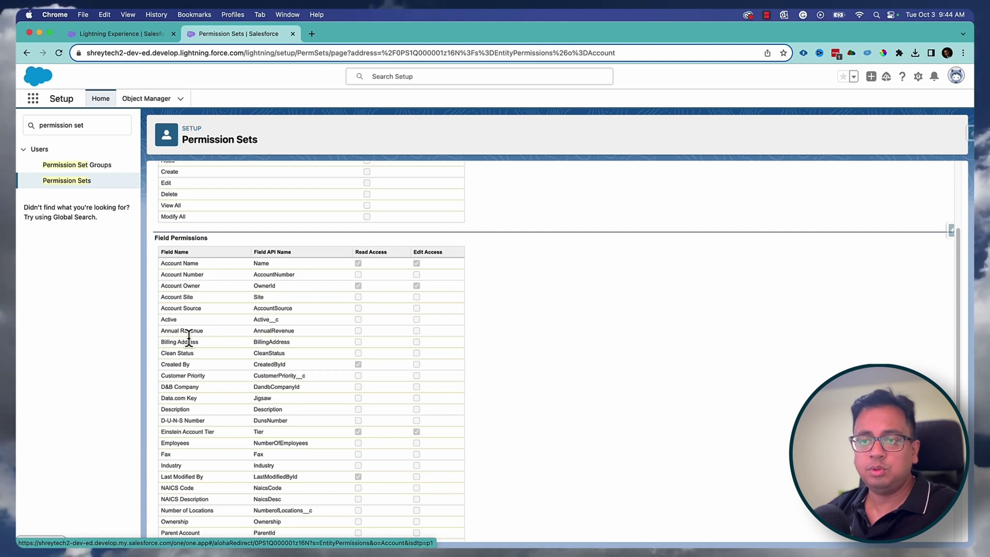
left_click_drag(160, 374, 204, 375)
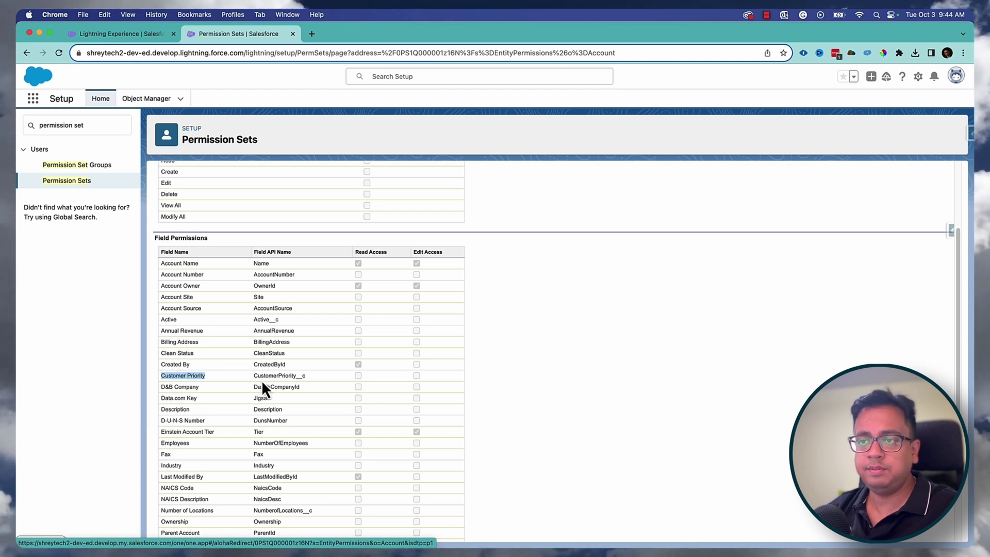
double_click(288, 376)
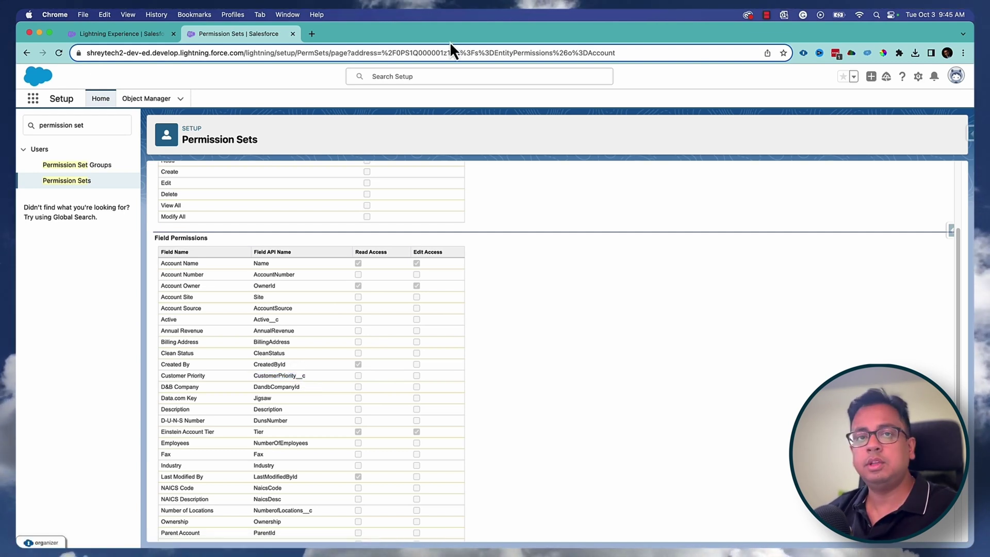
left_click(544, 260)
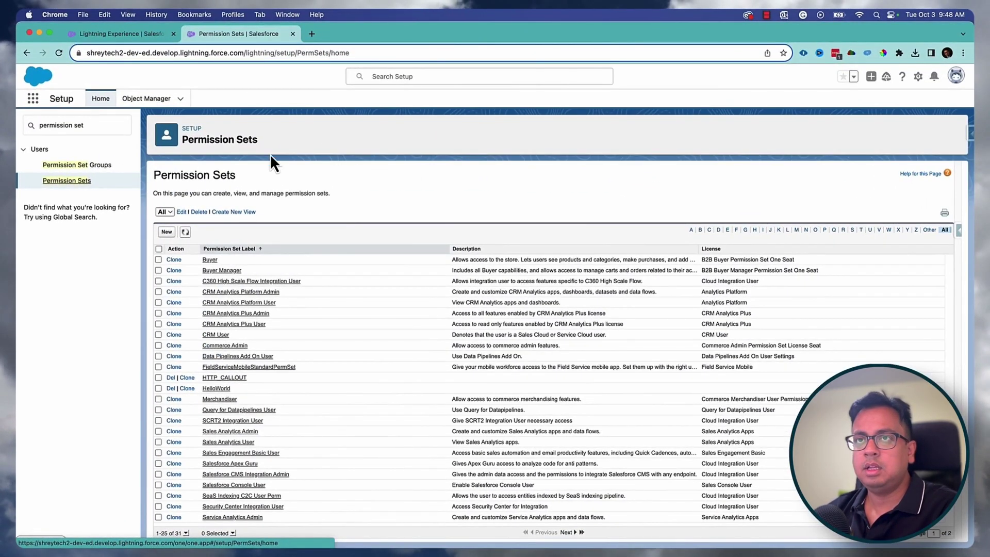
Step: View the HelloWorld permission set's summary for the groups it belongs to, and return to the permission set list to open Buyer Manager
left_click(222, 389)
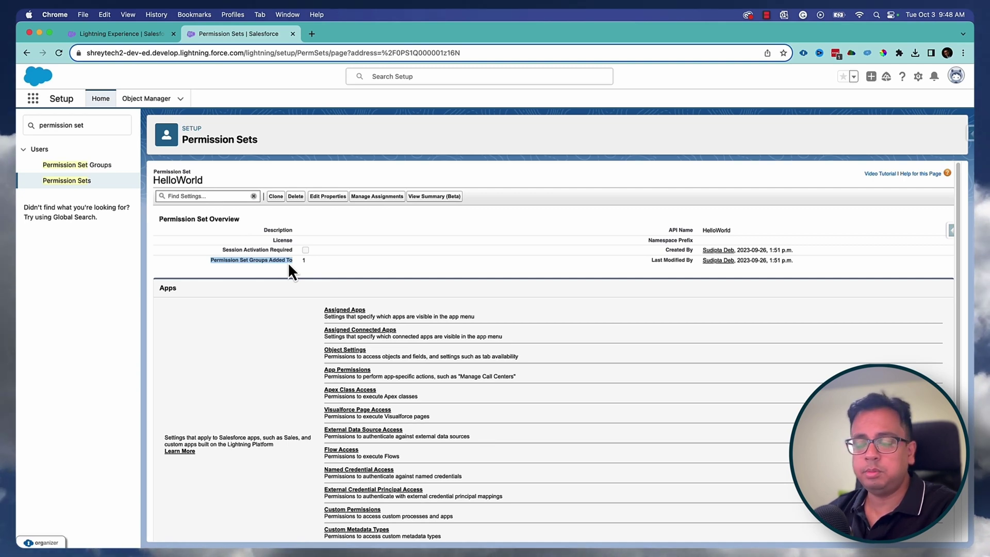
left_click(435, 199)
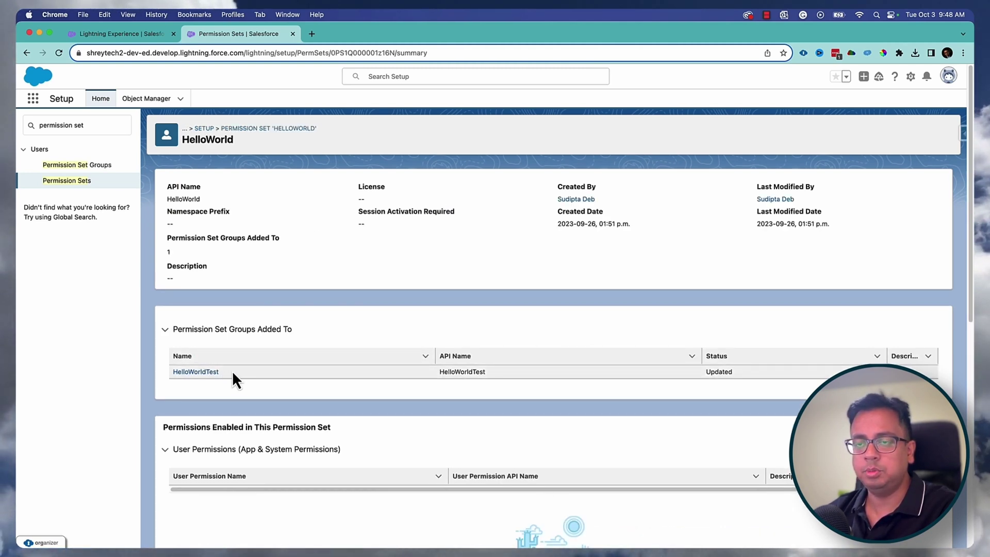
left_click(85, 182)
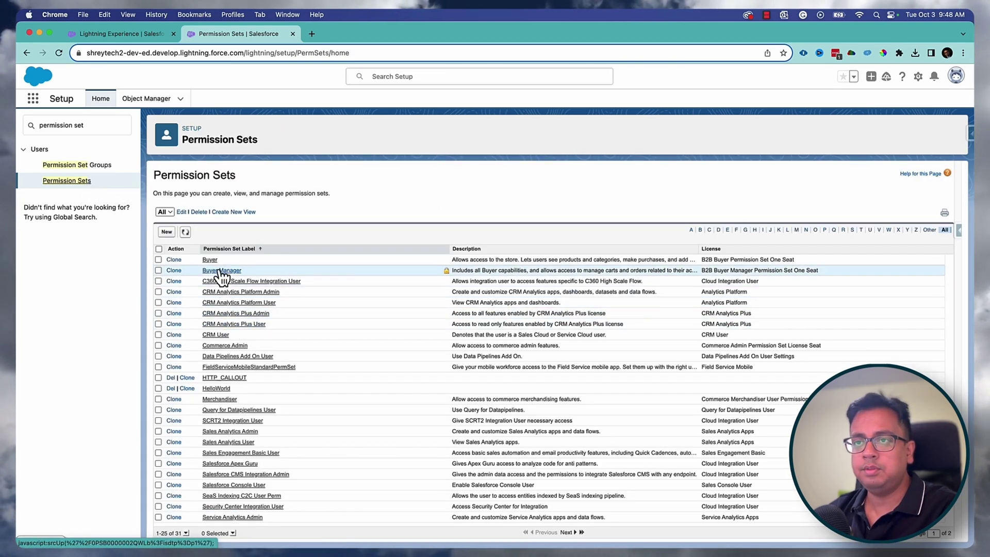
left_click(222, 270)
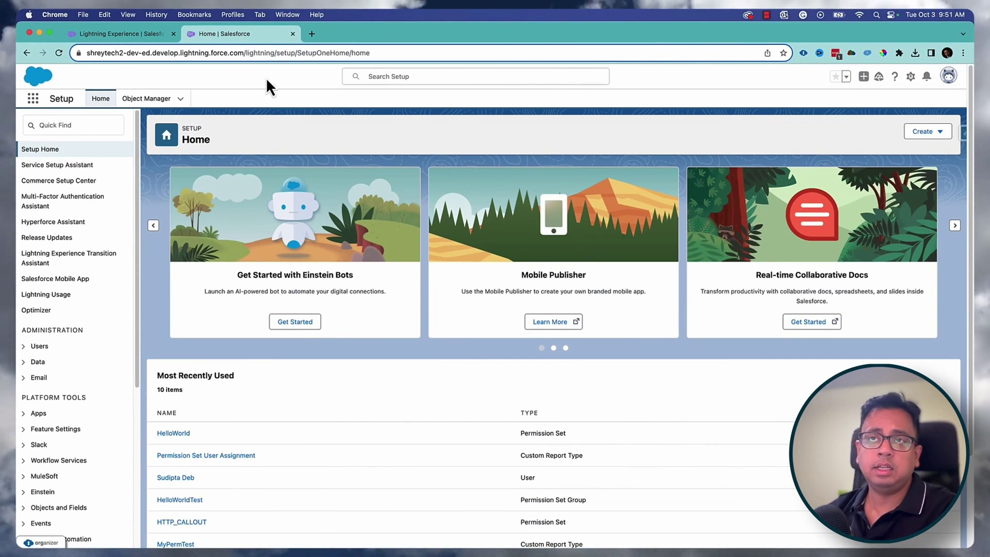
Step: Search Setup for user mana, open User Management Settings and check the User Access Policies (Beta) setting
left_click(89, 124)
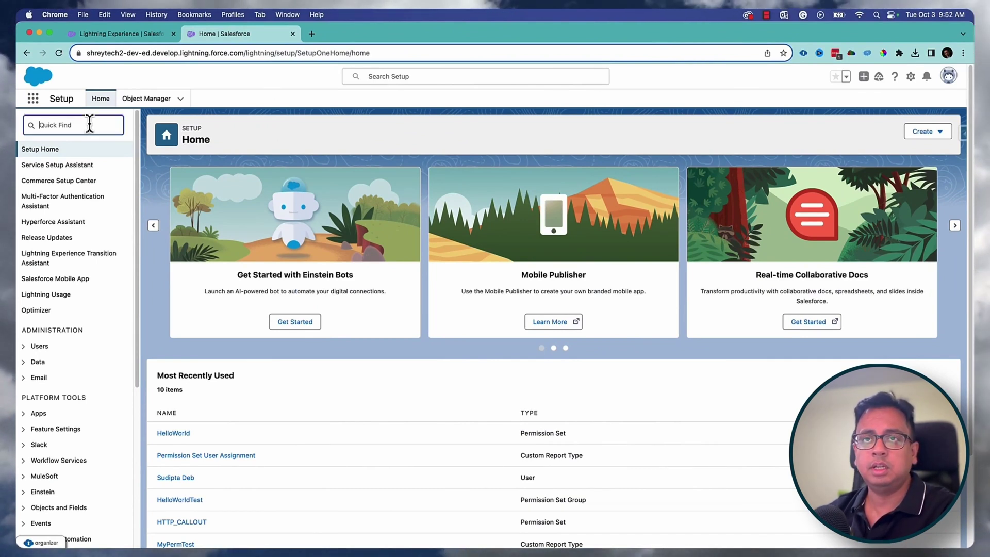
type("user mana")
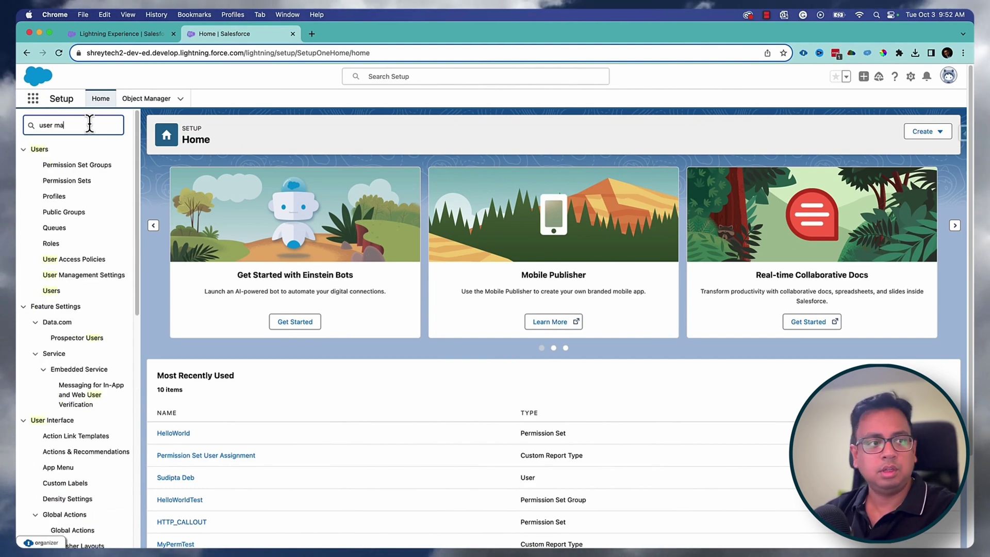
left_click(110, 166)
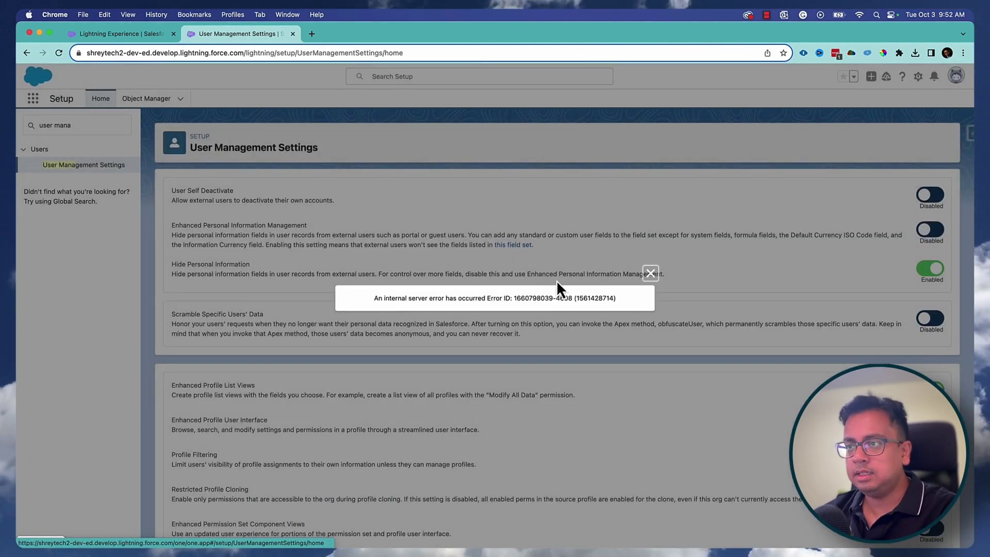
left_click(650, 272)
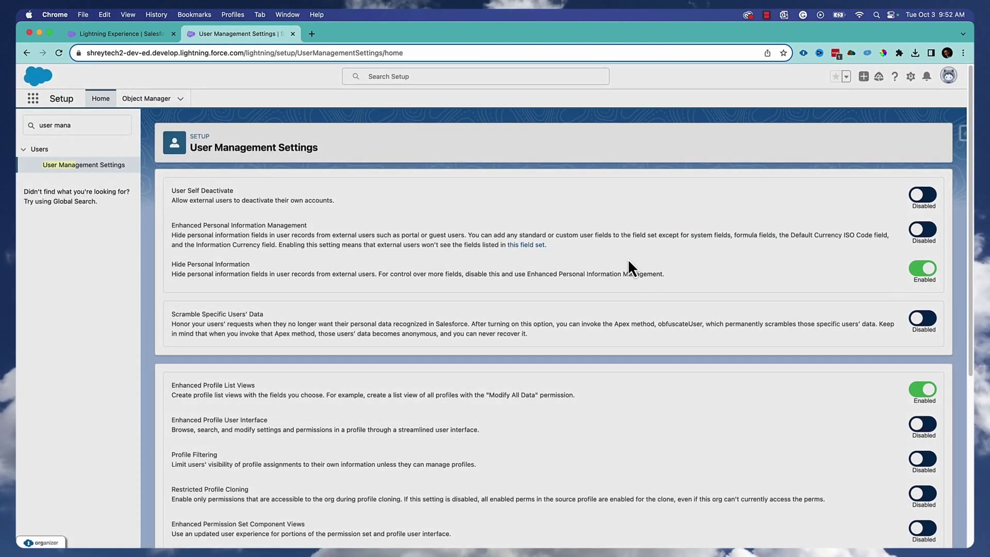
scroll(571, 268, "down", 4)
scroll(331, 284, "down", 3)
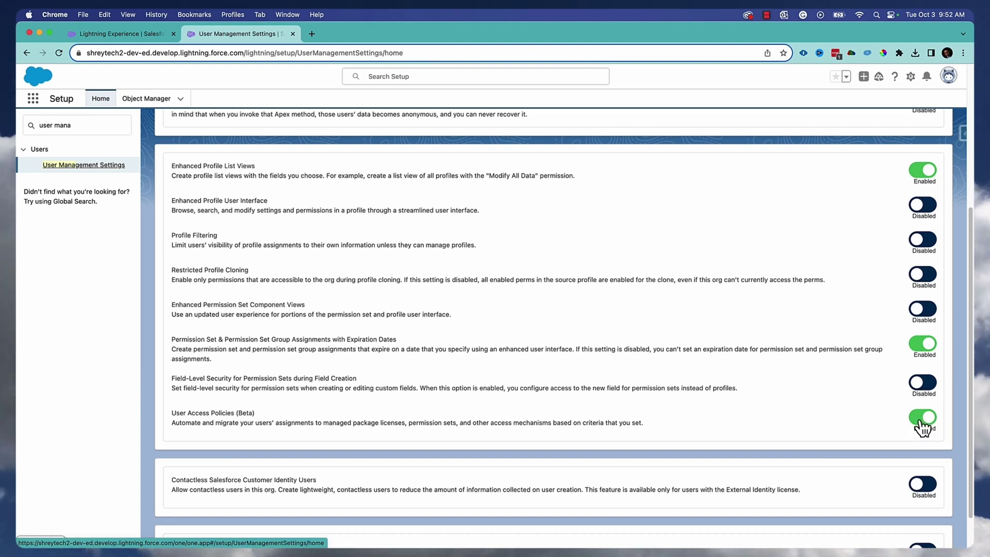
Step: Search Setup for user acce and open the User Access Policies page
left_click(101, 125)
type("user acce")
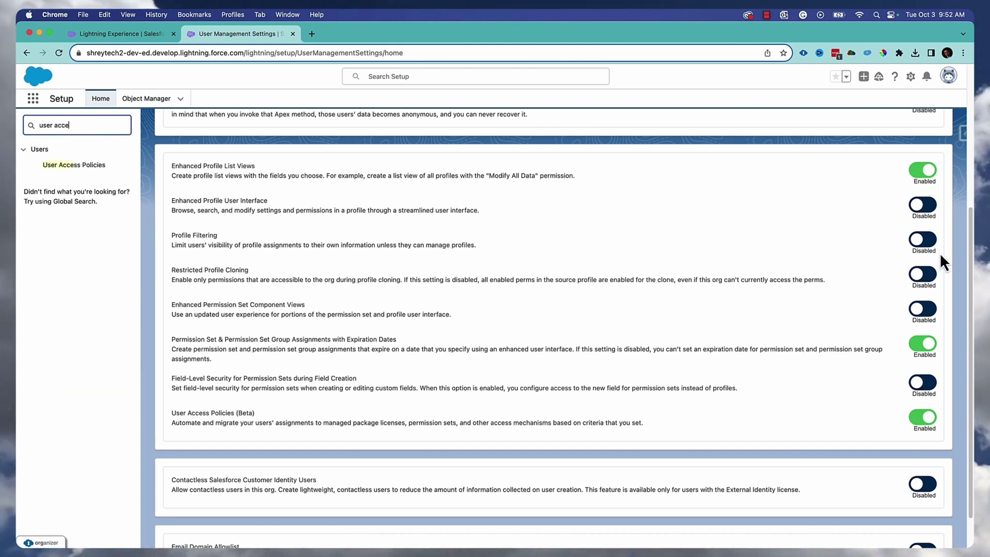
left_click(92, 166)
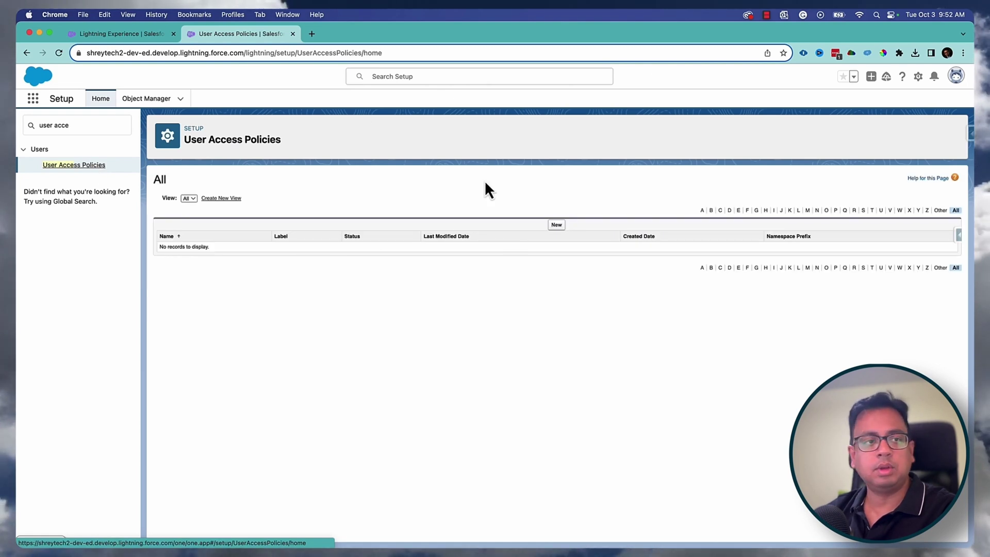
Step: Start a new user access policy with the label and API name TestPolicy
left_click(557, 224)
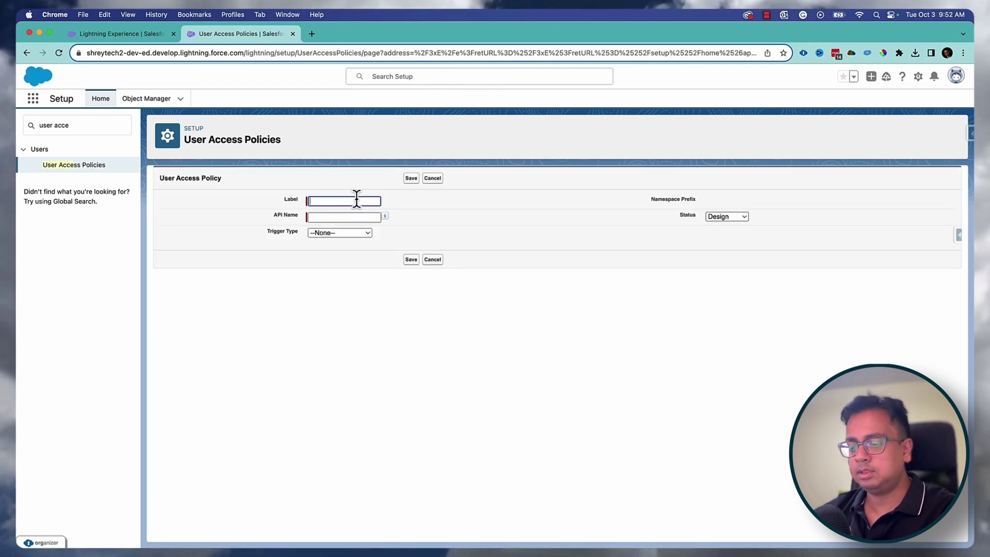
type("TestPolicy")
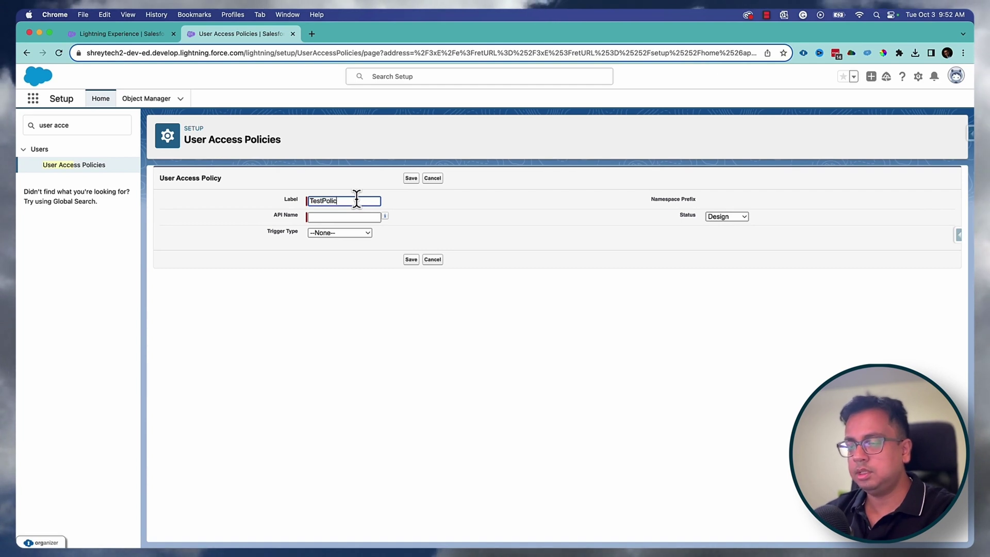
key("Tab")
key("Tab")
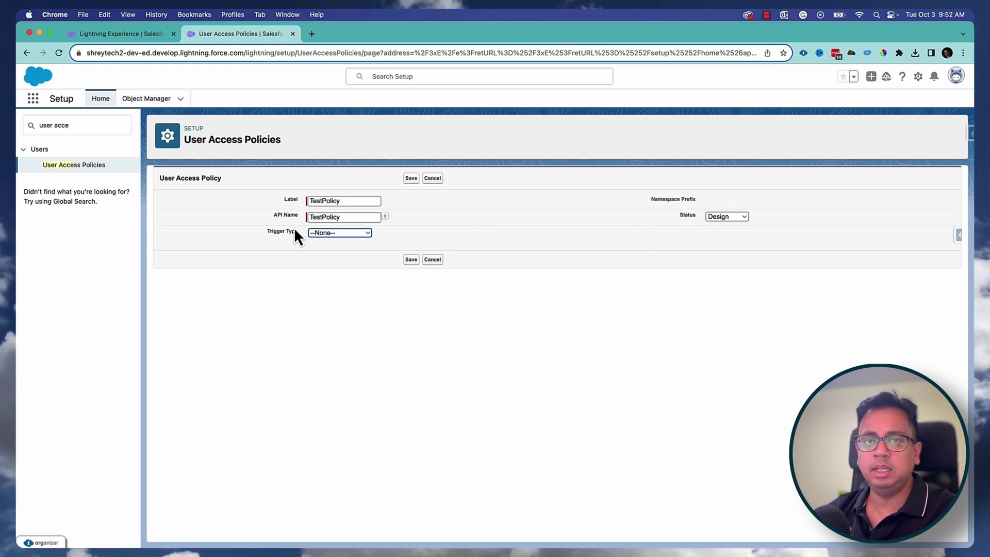
Step: Set the policy's trigger type to Create, keep its status at Design, and save it
left_click(329, 233)
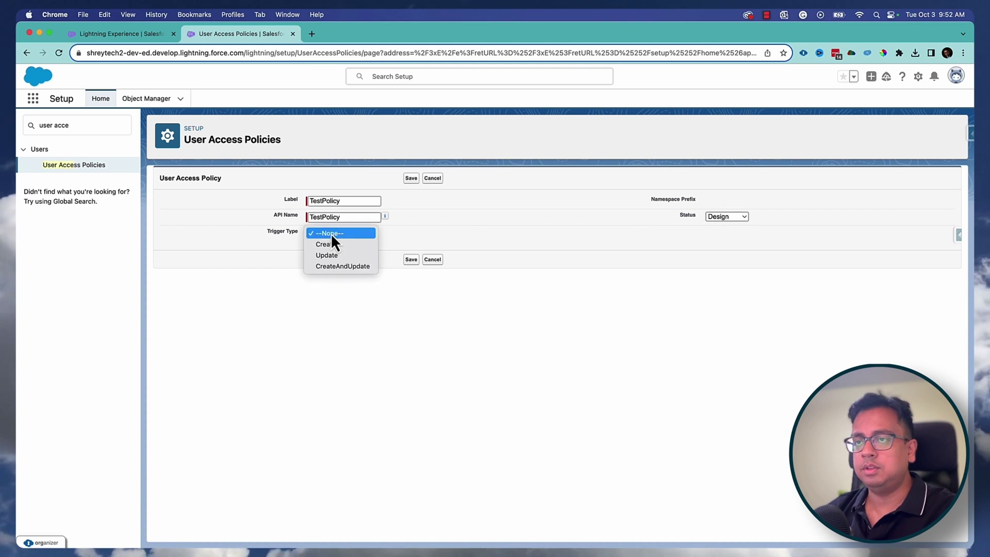
left_click(333, 244)
left_click(330, 233)
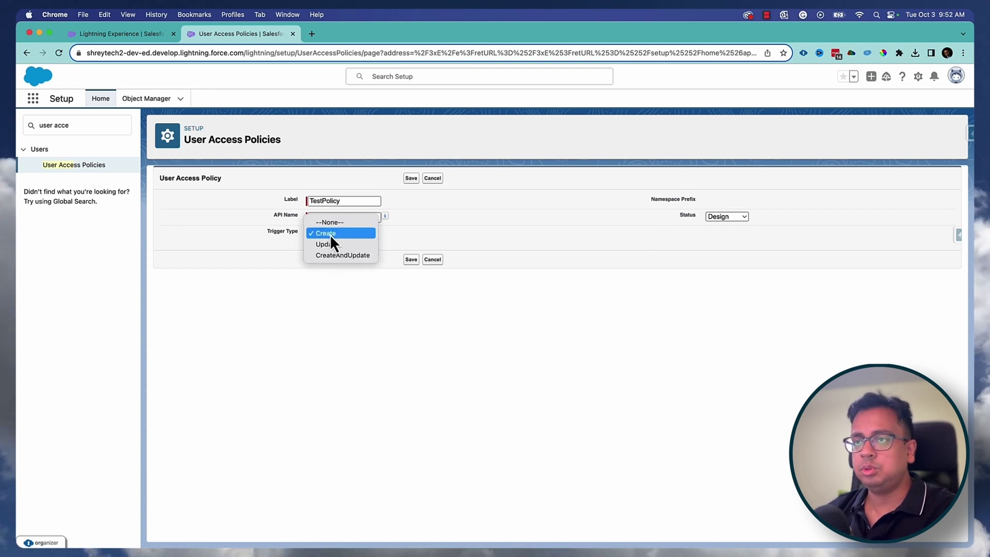
left_click(330, 233)
left_click(742, 218)
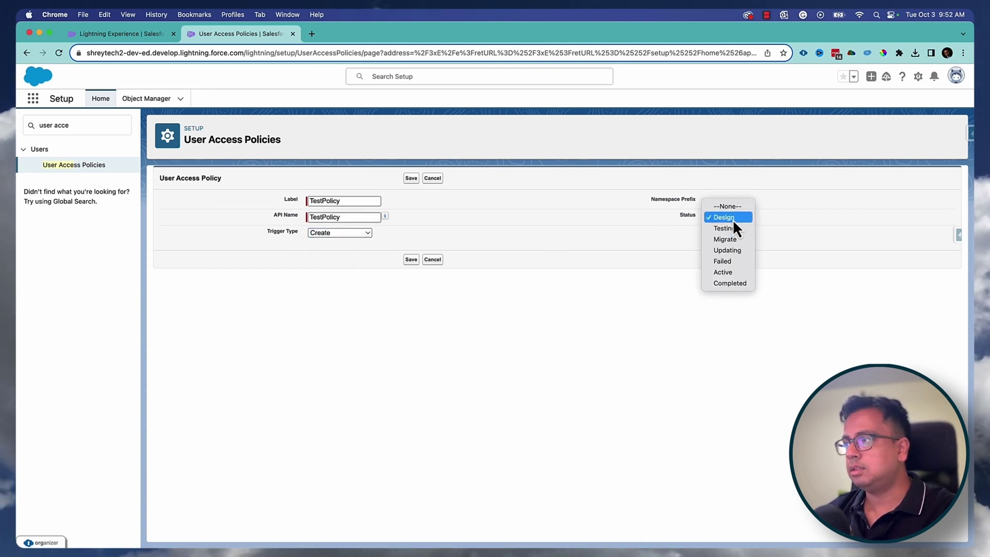
left_click(729, 218)
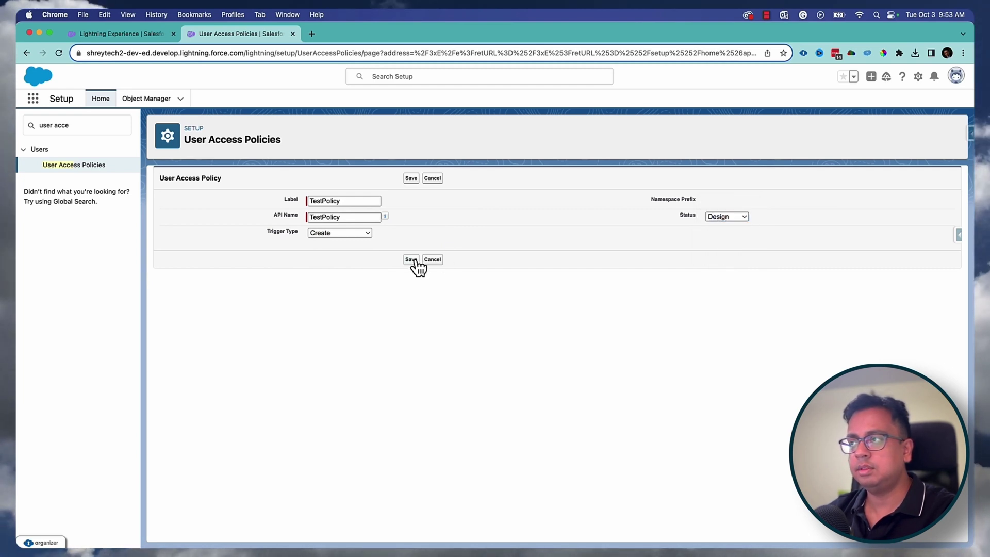
left_click(412, 260)
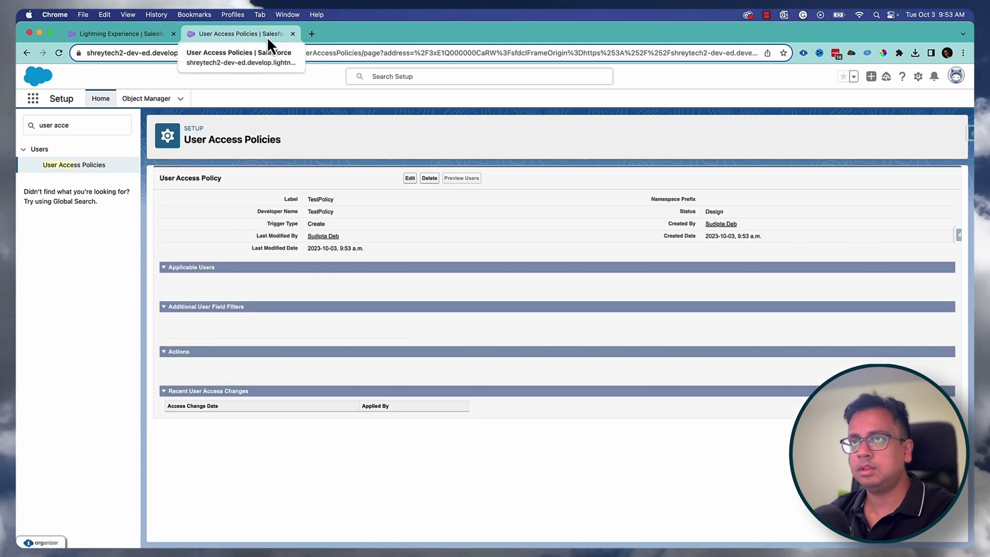
Step: Edit TestPolicy and set its first applicable-user filter to Permission Set equals B2BBuyer
left_click(410, 179)
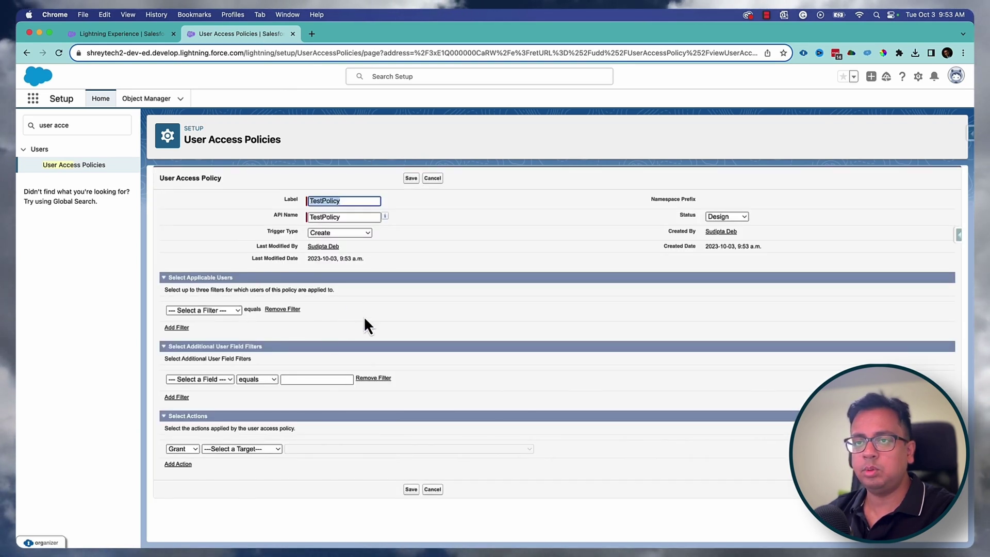
left_click(222, 312)
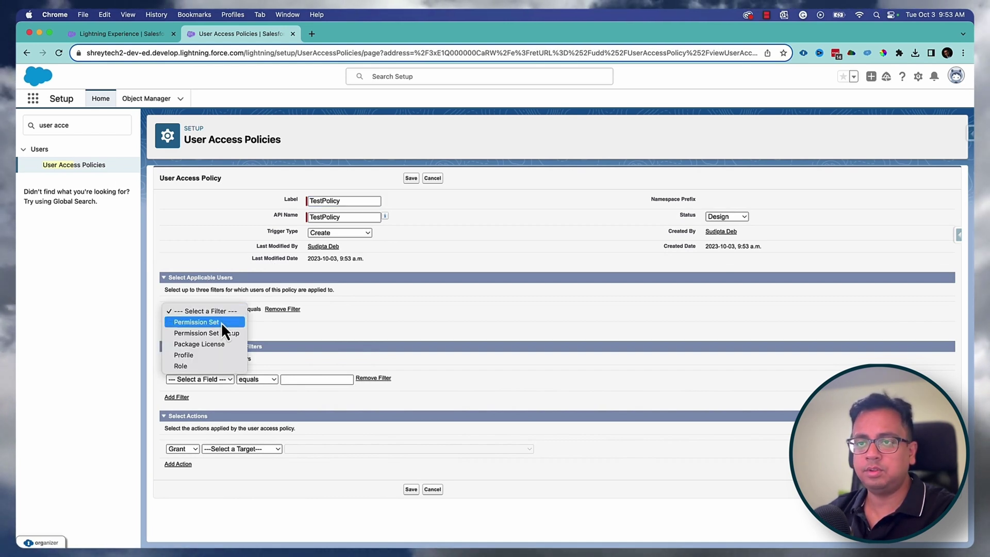
left_click(222, 323)
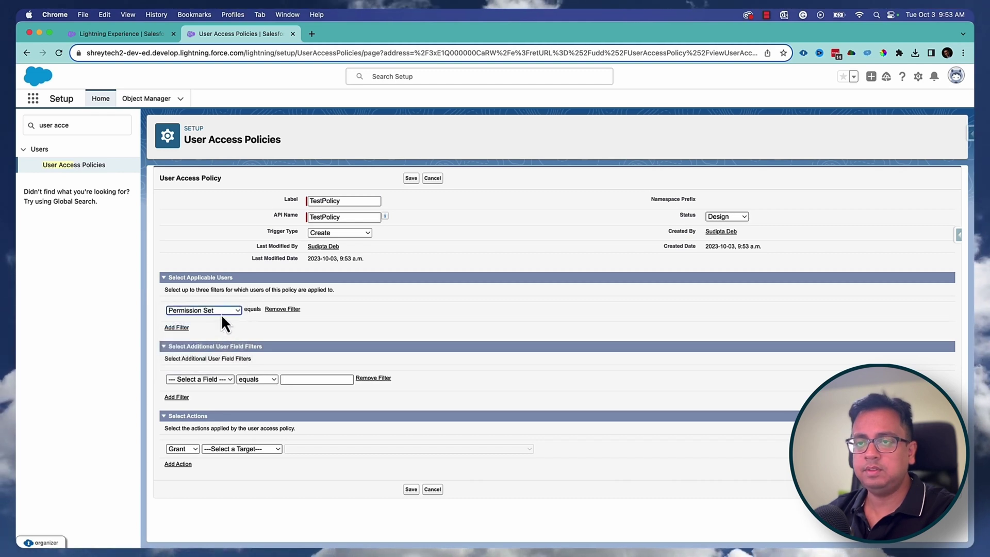
left_click(326, 310)
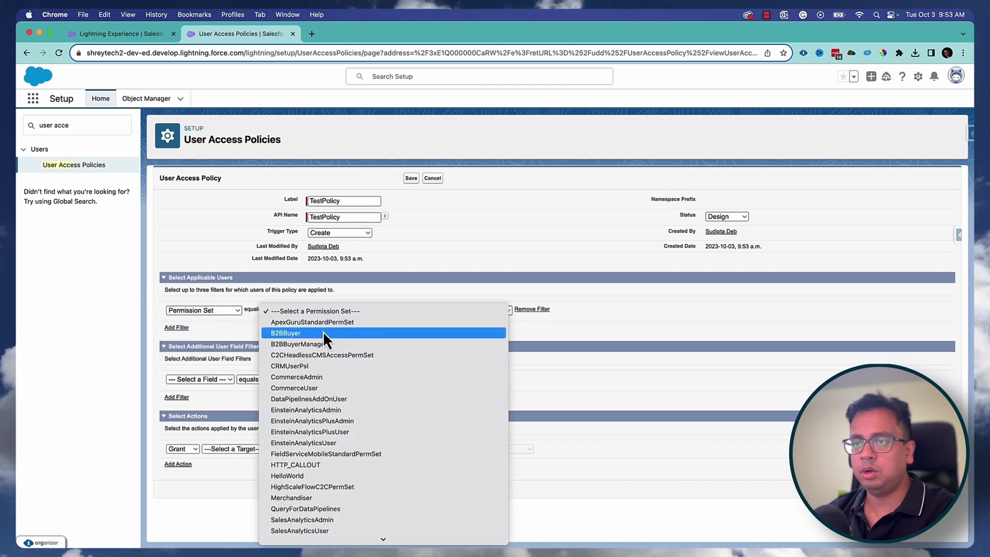
left_click(273, 333)
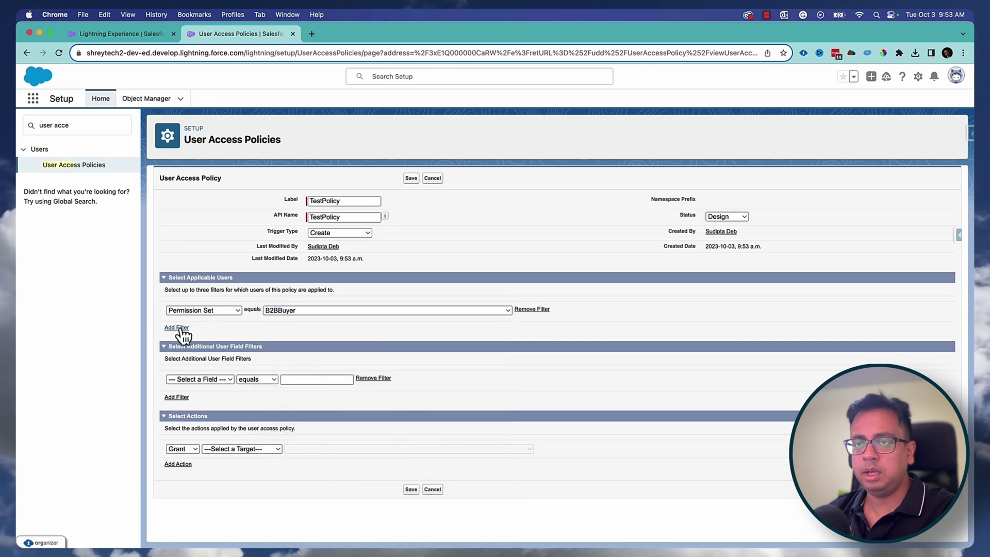
Step: Add a second applicable-user filter for Permission Set equals CommerceAdmin
left_click(176, 327)
left_click(218, 324)
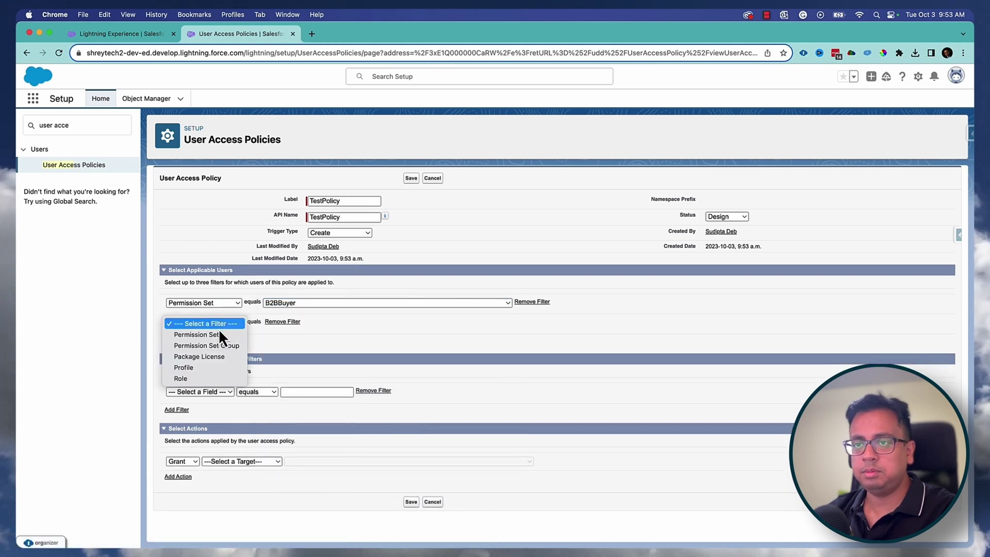
left_click(227, 334)
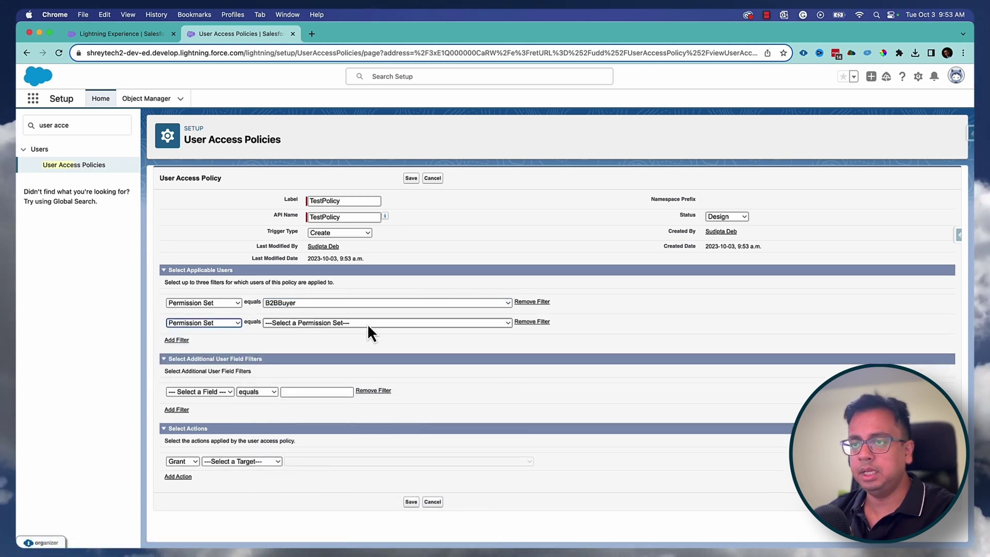
left_click(367, 323)
left_click(330, 389)
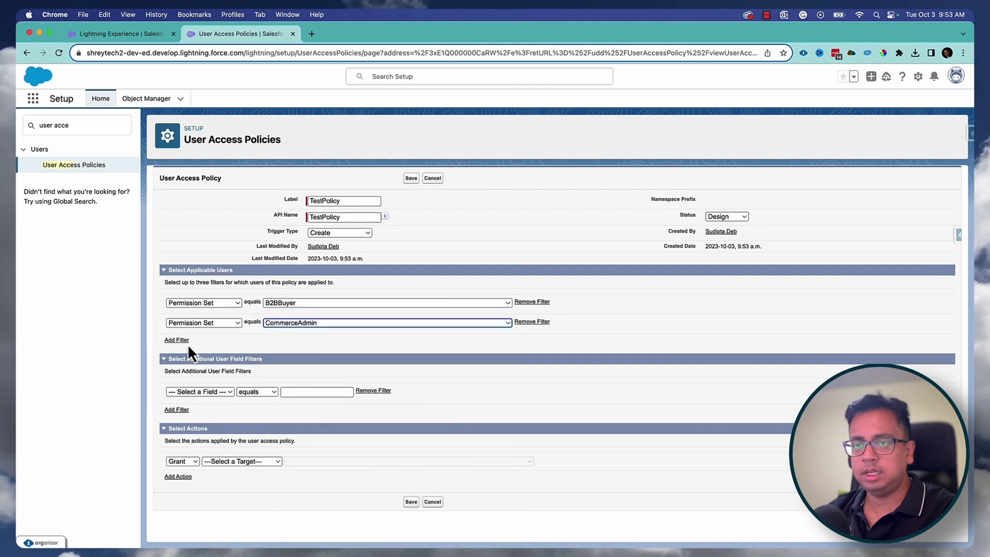
Step: Add a third applicable-user filter for Permission Set equals EinsteinAnalyticsAdmin
left_click(183, 340)
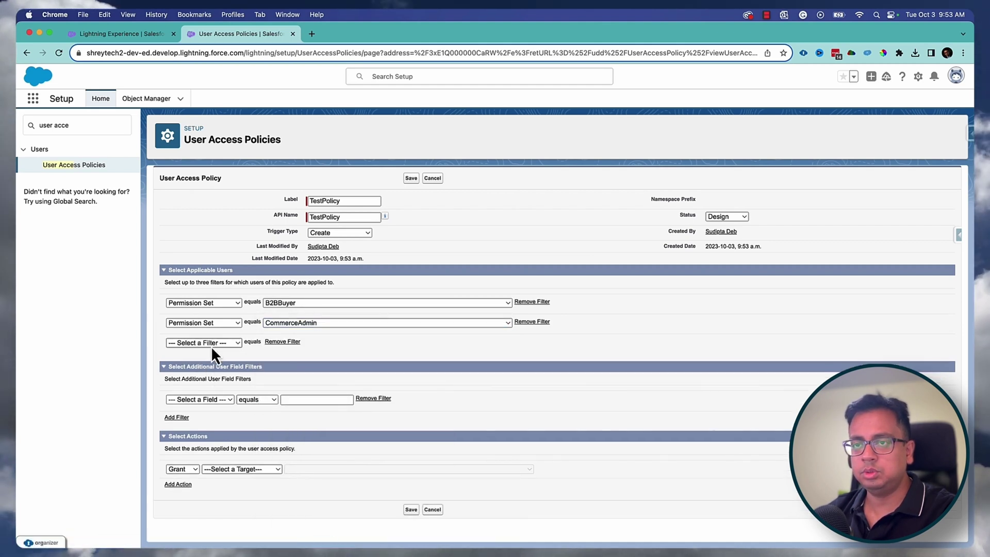
left_click(211, 343)
left_click(214, 356)
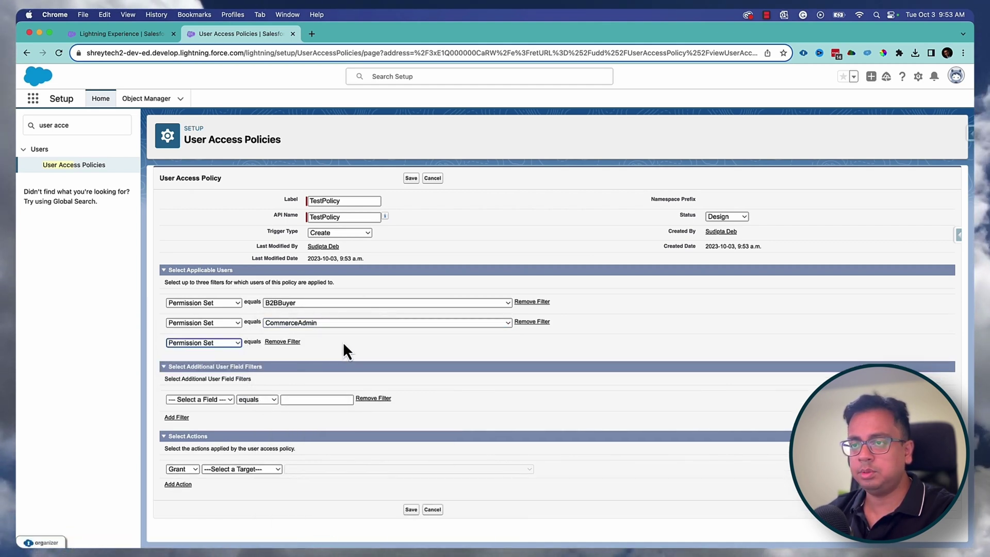
left_click(343, 342)
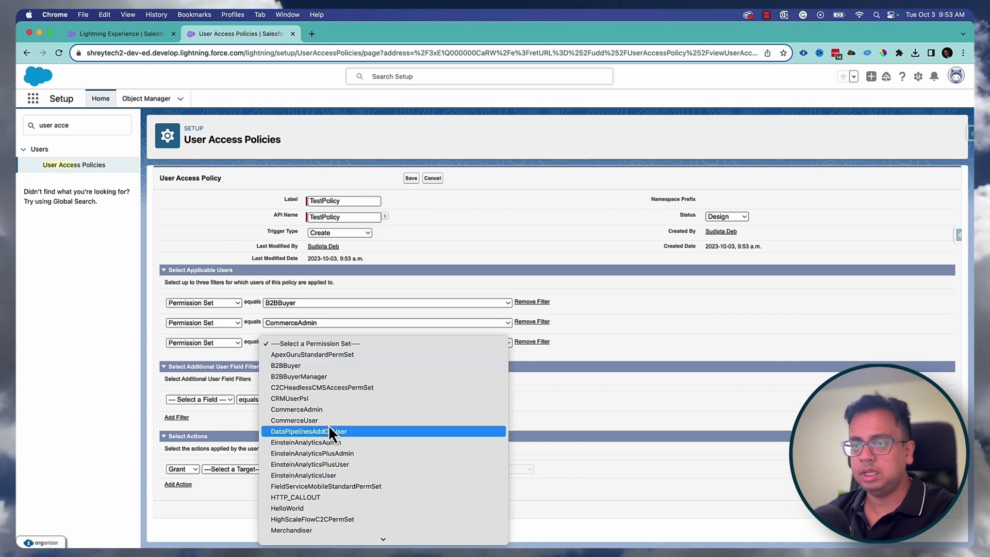
left_click(335, 441)
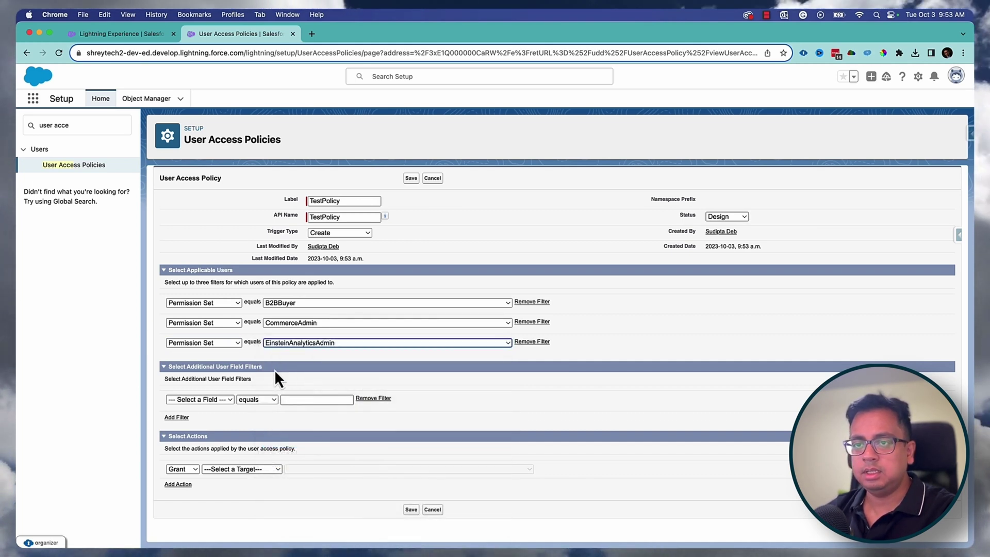
Step: Set the policy's first action to grant the HelloWorld permission set
left_click(188, 469)
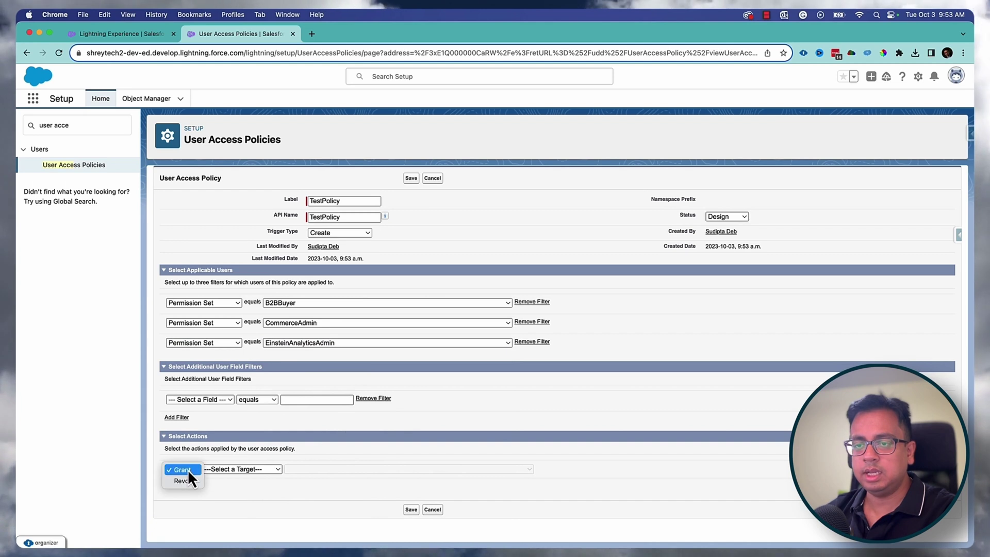
left_click(187, 472)
left_click(267, 470)
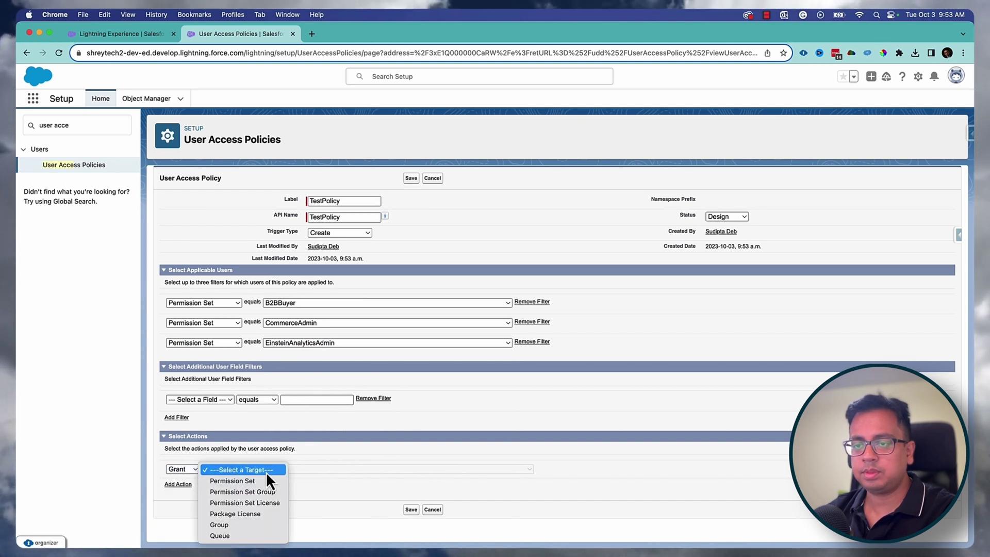
left_click(263, 482)
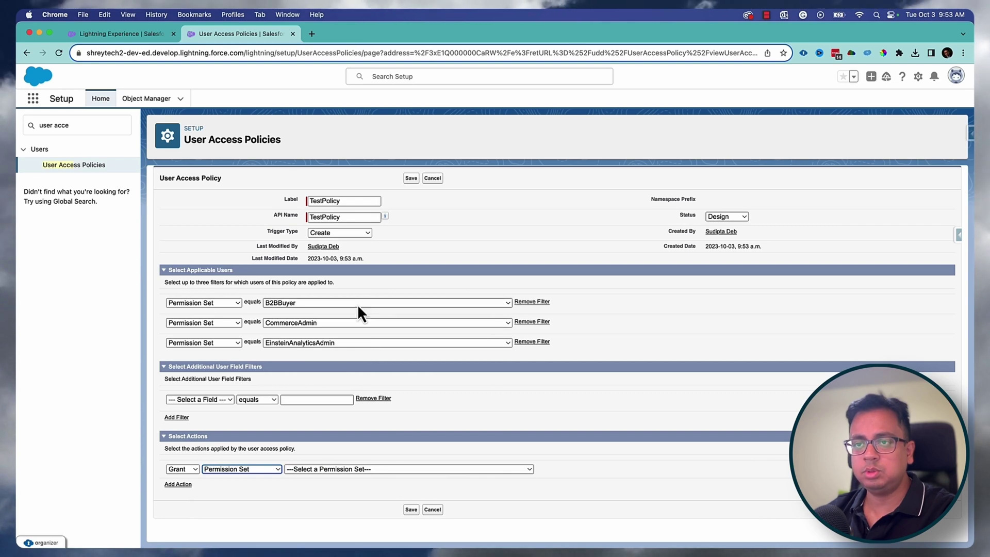
left_click(379, 470)
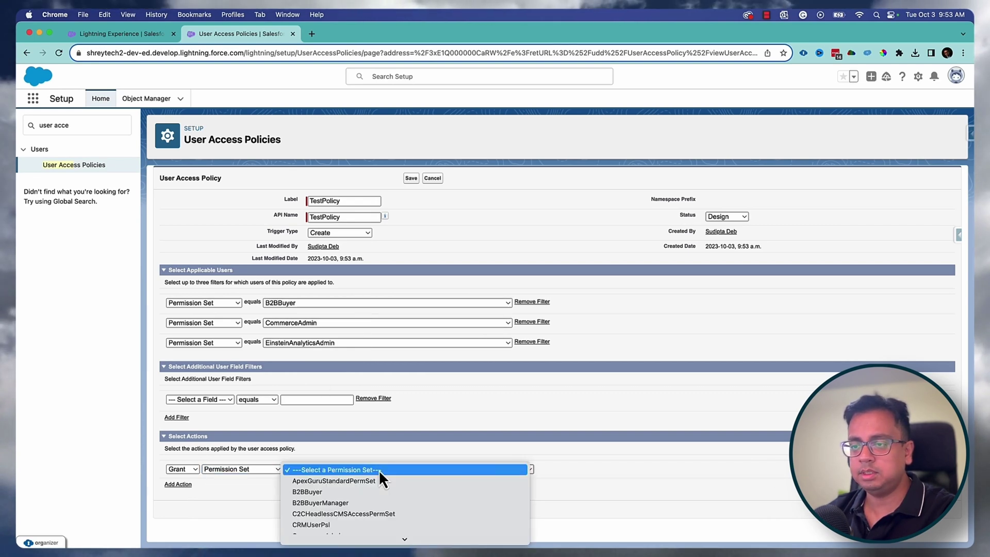
left_click(345, 440)
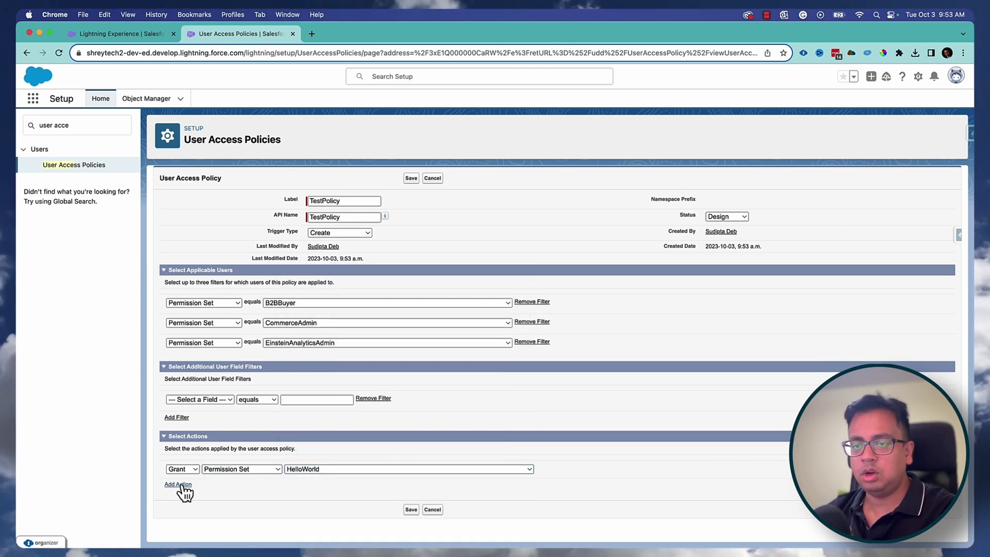
Step: Add a second policy action that revokes the SlackServiceUser permission set
left_click(180, 485)
left_click(191, 480)
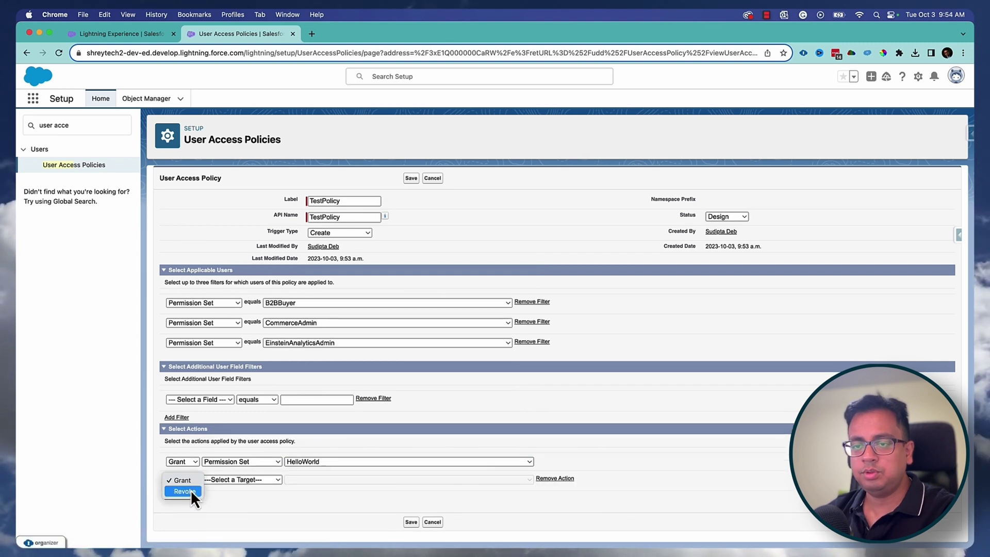
left_click(184, 491)
left_click(271, 481)
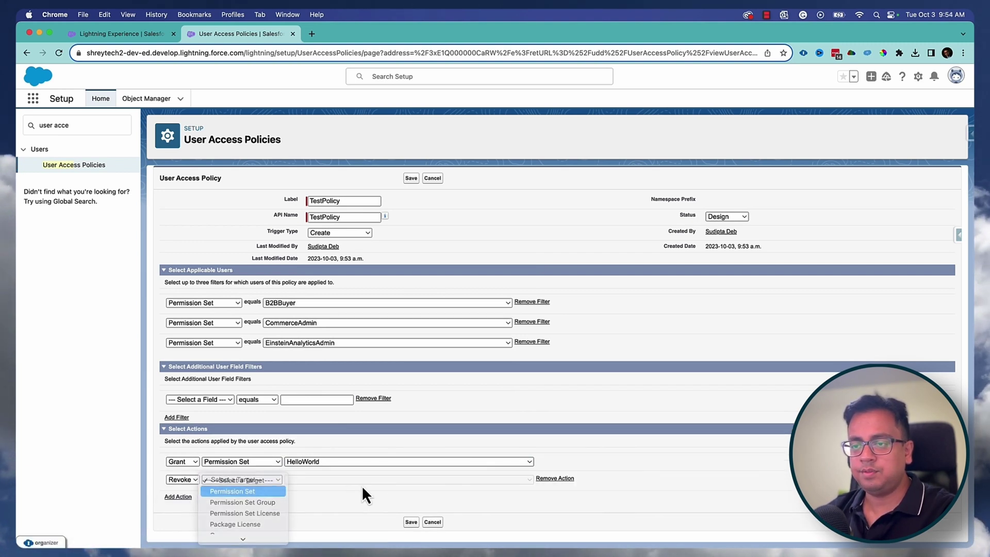
left_click(382, 480)
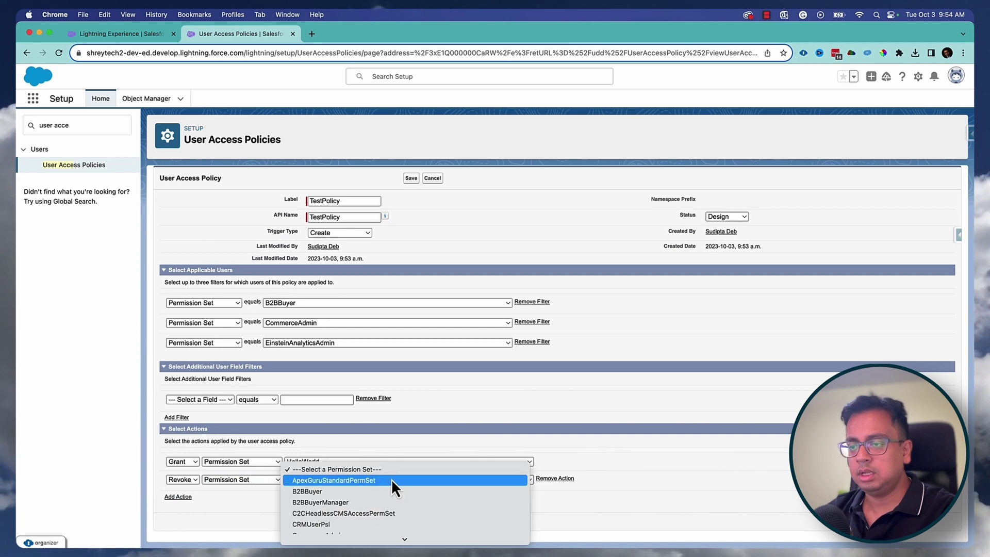
left_click(385, 492)
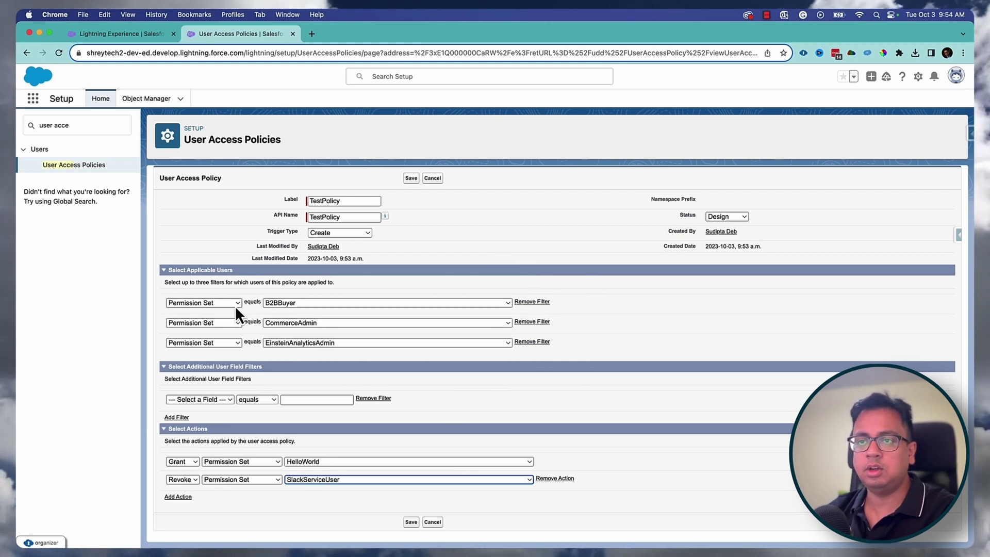
left_click(227, 323)
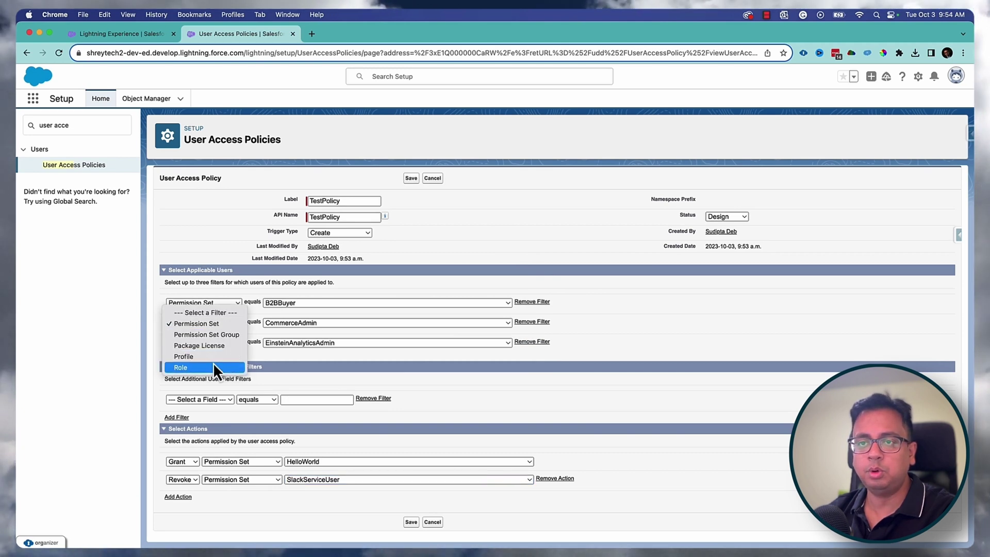
left_click(596, 314)
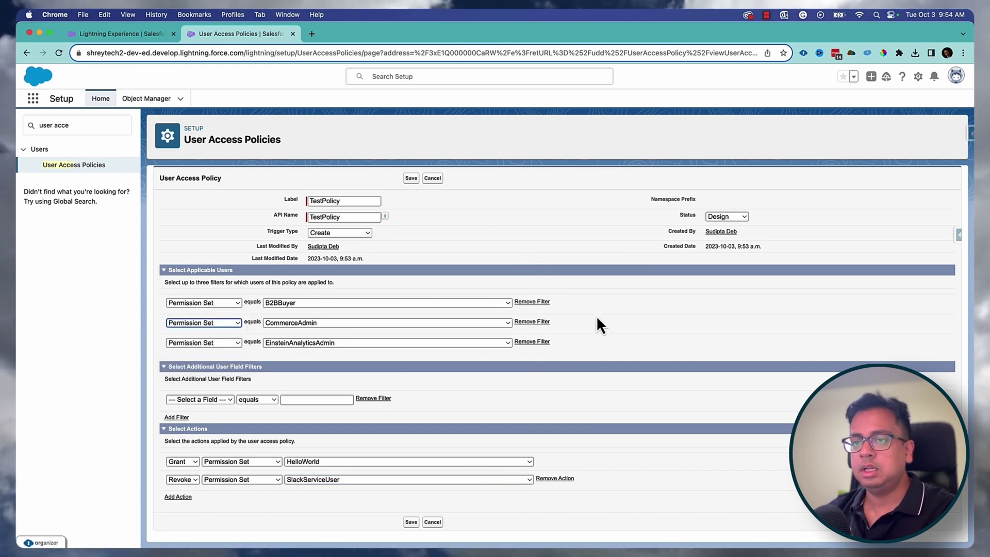